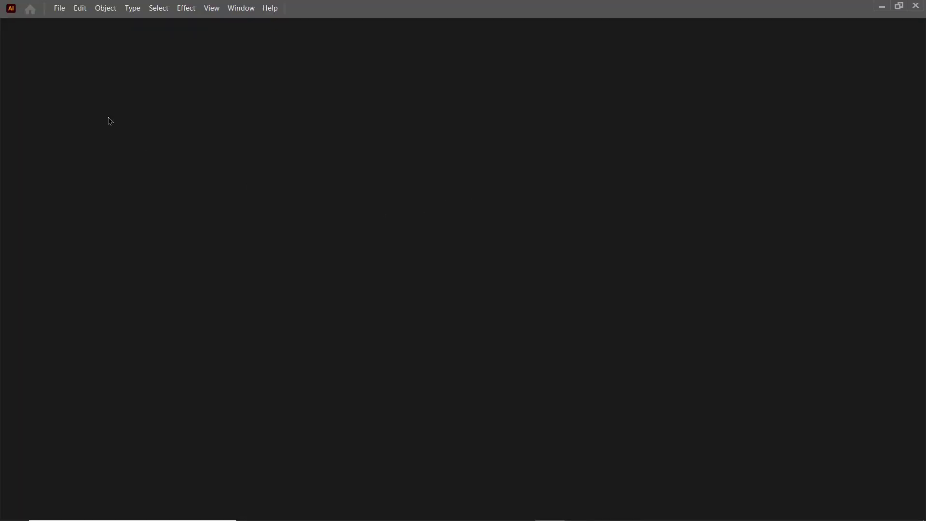
- Create a new 1920 × 1080 document with units kept as Pixels
click(60, 8)
click(65, 21)
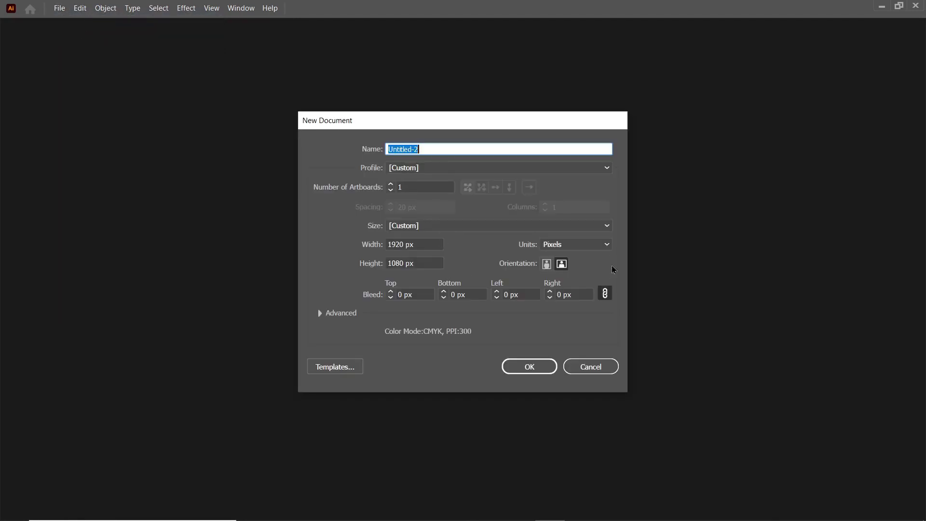
click(607, 245)
click(585, 261)
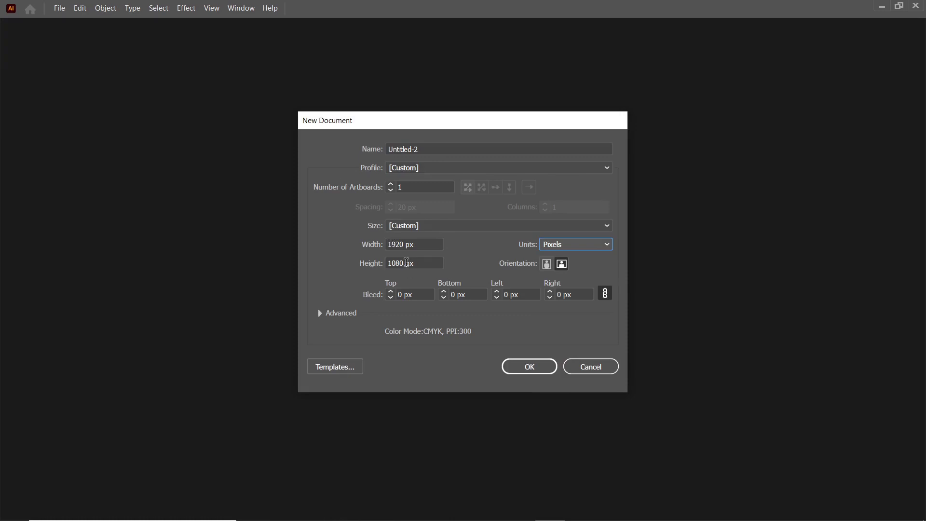
click(530, 367)
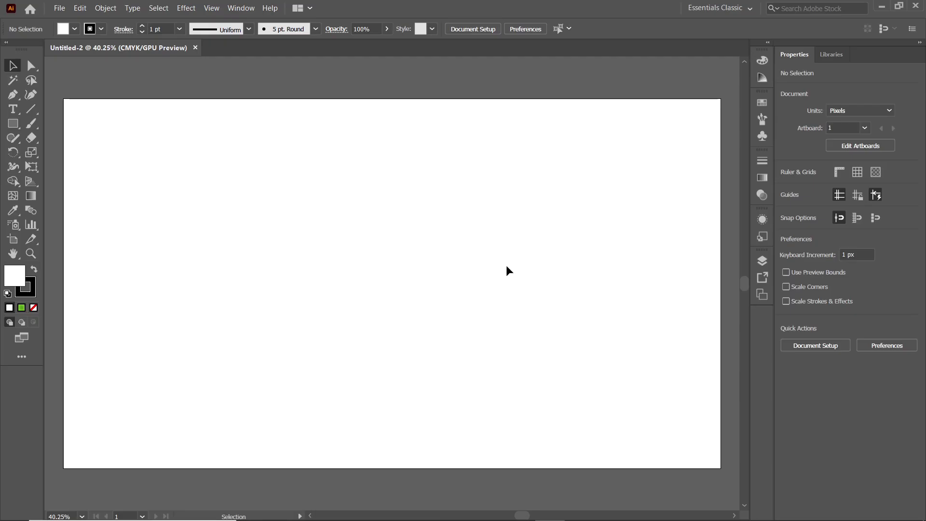
- Choose 1.png from the 32 Skill fire folder as the image to place
click(60, 9)
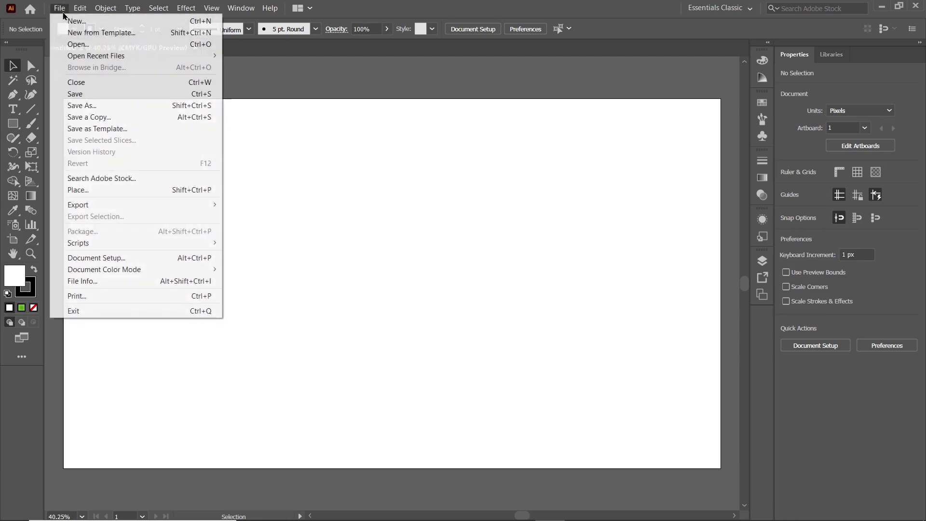
click(96, 191)
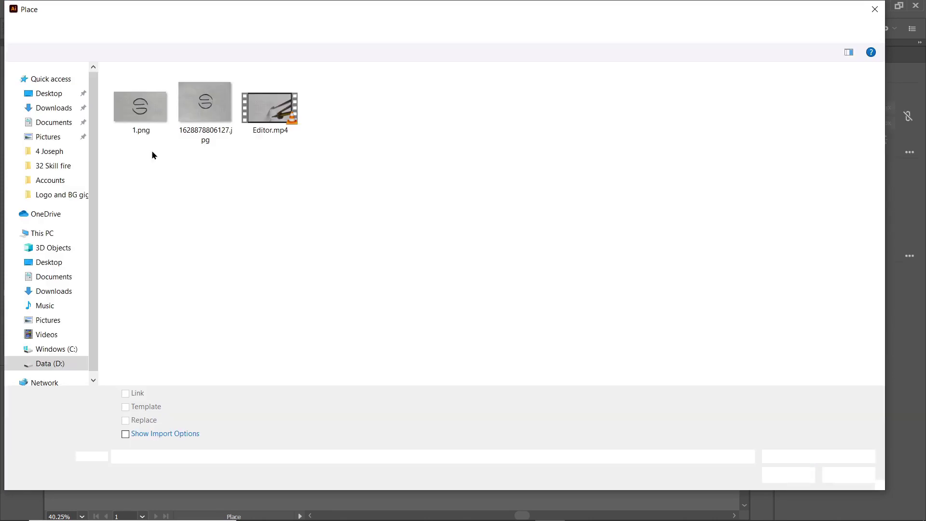
click(141, 121)
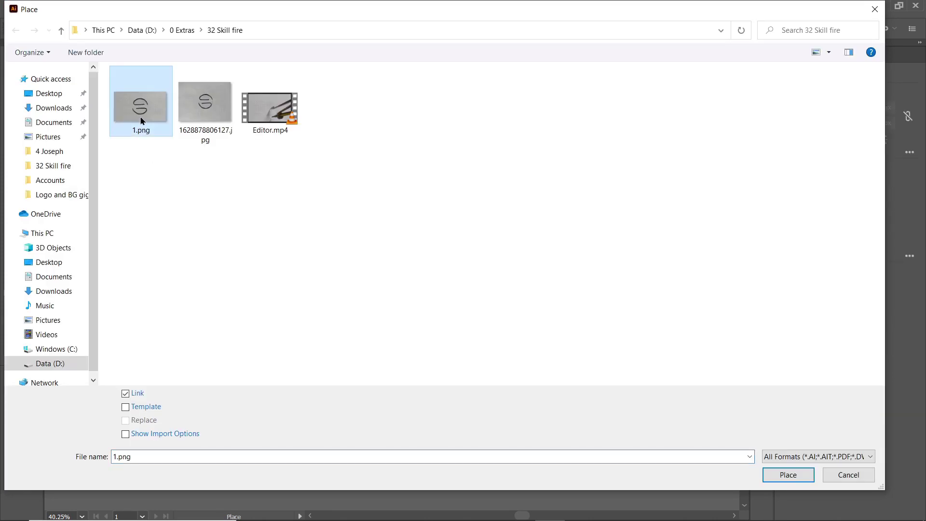
click(789, 476)
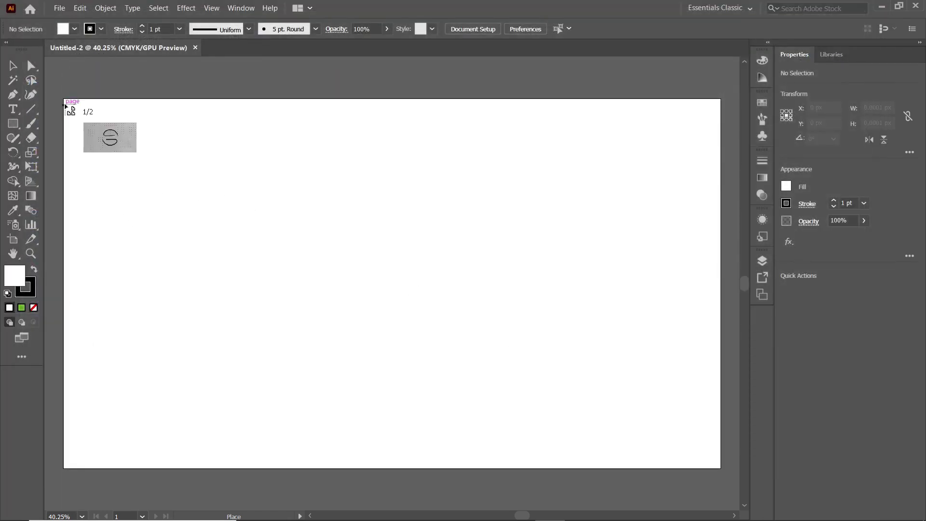
- Place 1.png across the full artboard and set its opacity to 25%
drag(66, 102, 723, 471)
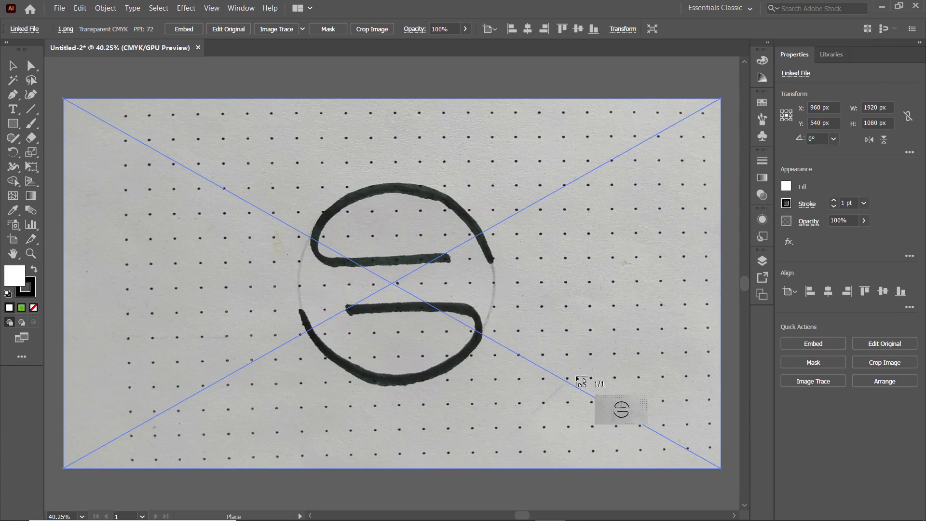
click(231, 9)
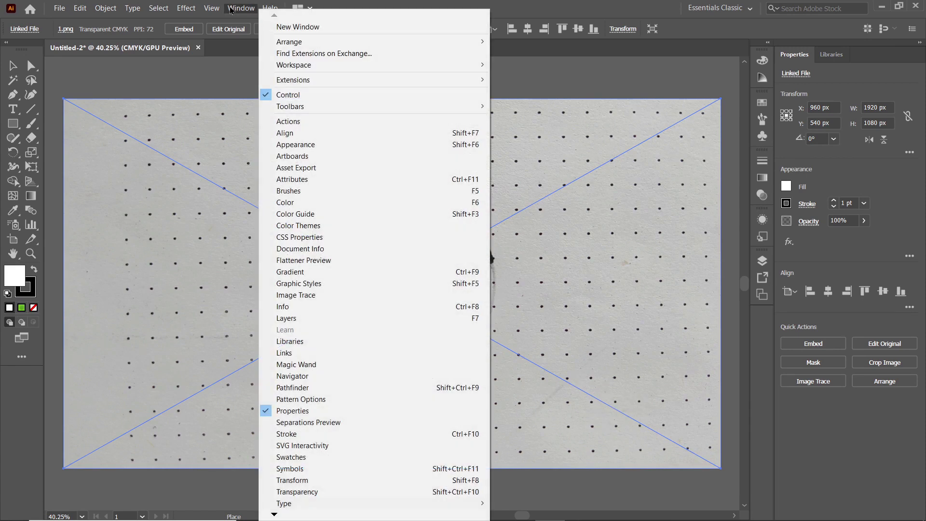
click(309, 492)
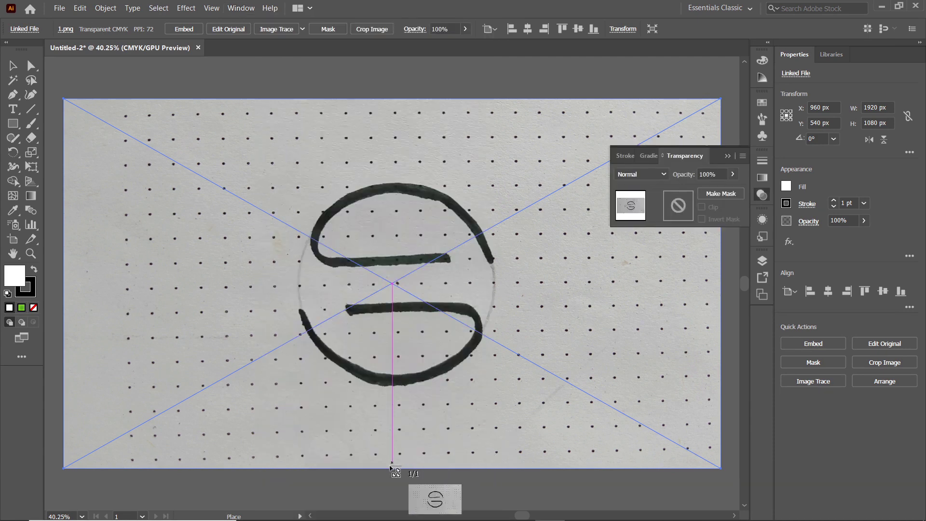
click(707, 174)
text(25)
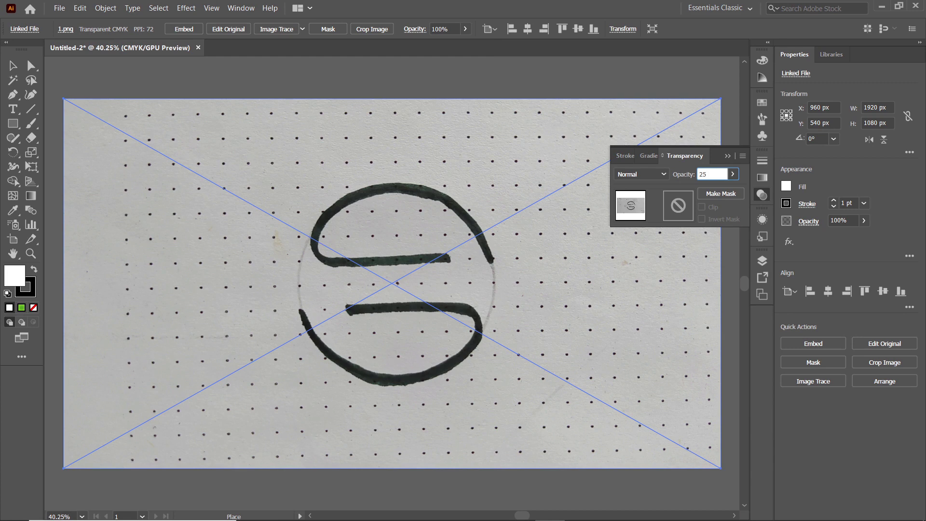
key(Return)
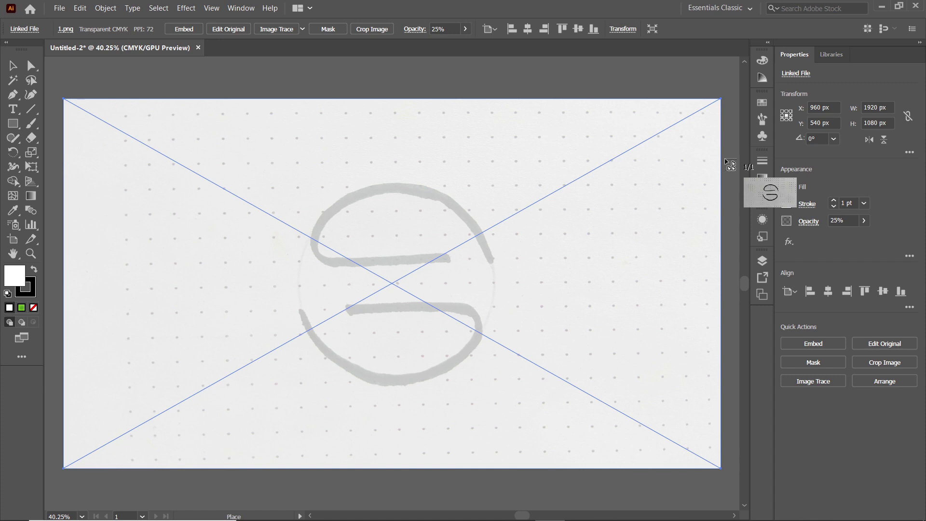
- Lock the <Linked File> sketch inside Layer 1 in the Layers panel
click(241, 8)
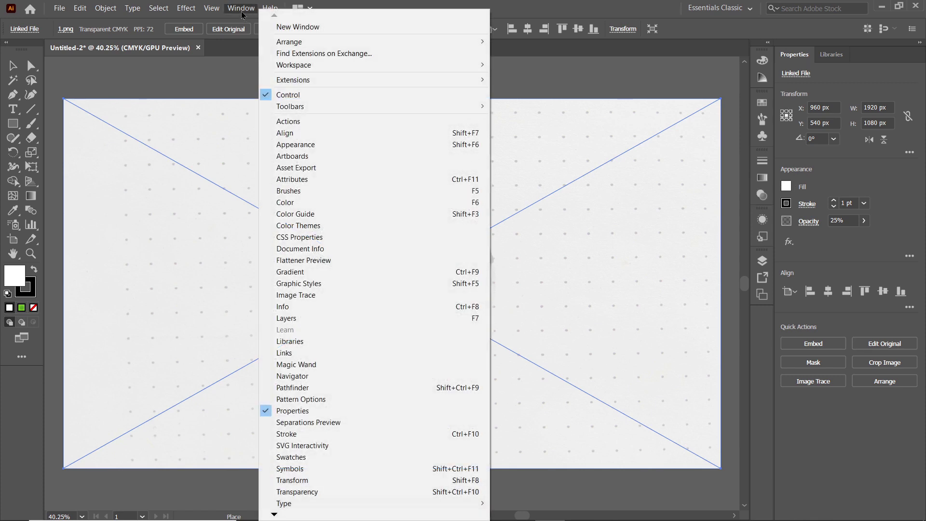
click(304, 322)
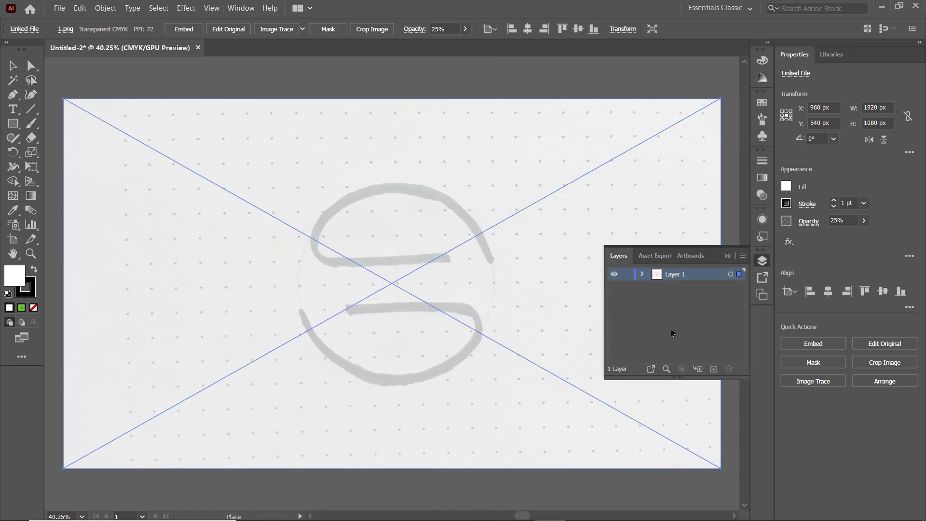
click(642, 274)
click(688, 291)
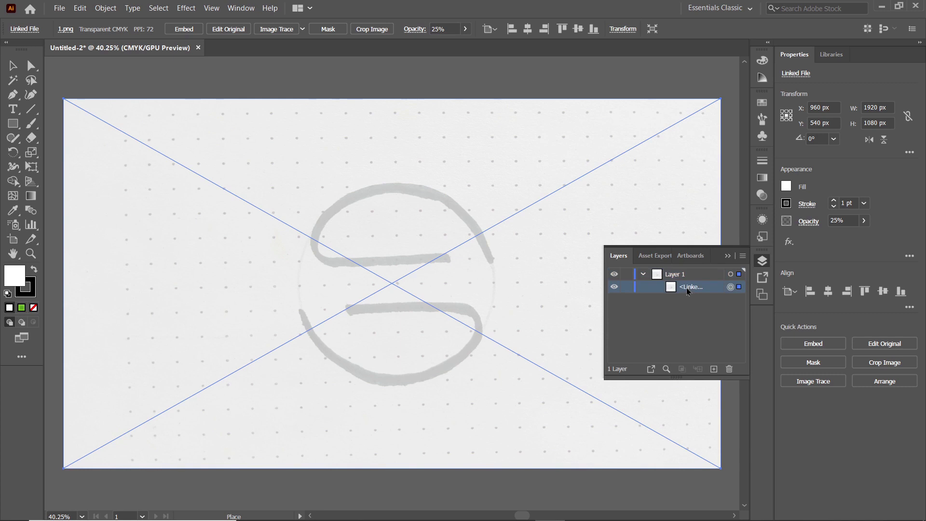
click(628, 288)
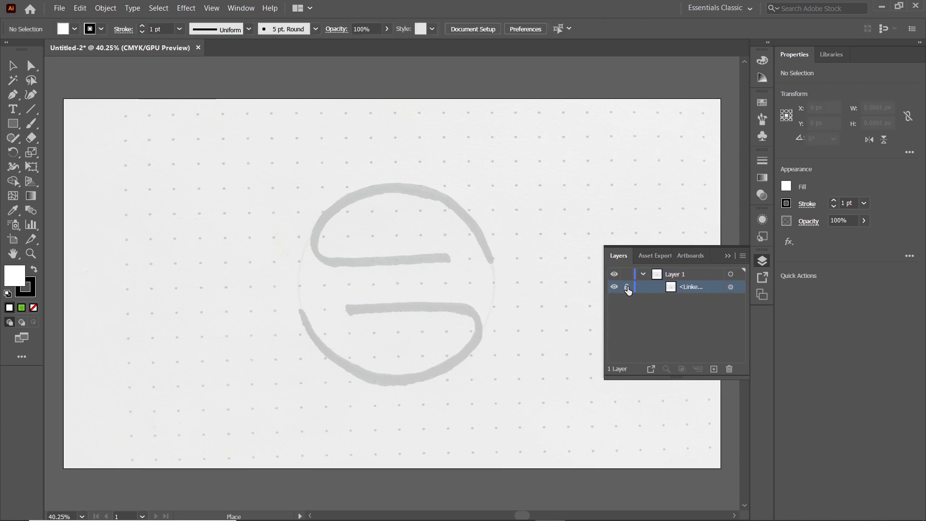
click(726, 257)
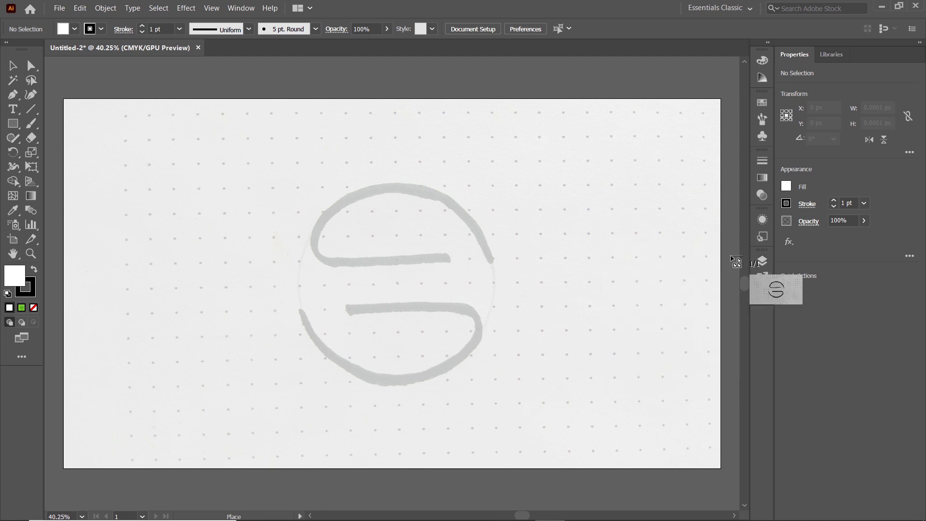
- Draw an ellipse-tool circle over the sketch's outer ring
drag(13, 123, 43, 152)
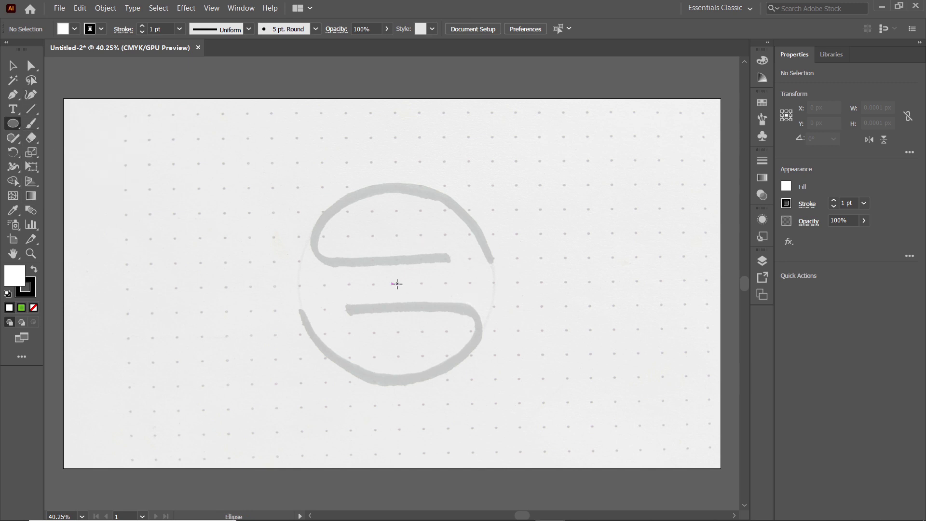
drag(397, 284, 397, 284)
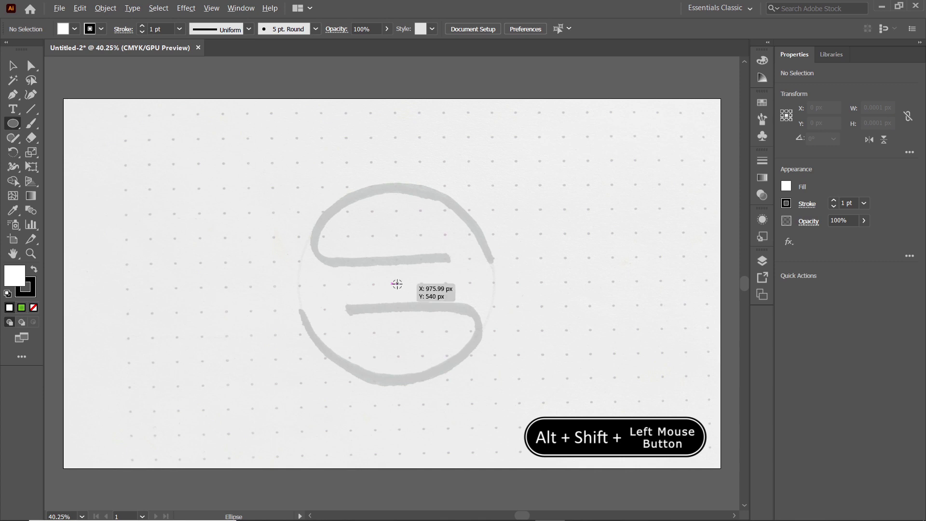
drag(398, 284, 496, 371)
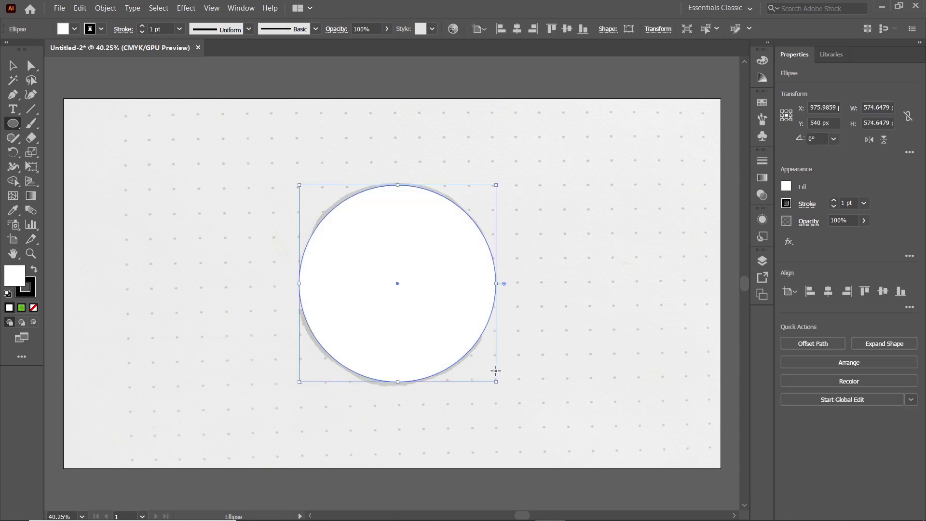
- Give the circle no fill and a green 70 pt stroke
click(76, 29)
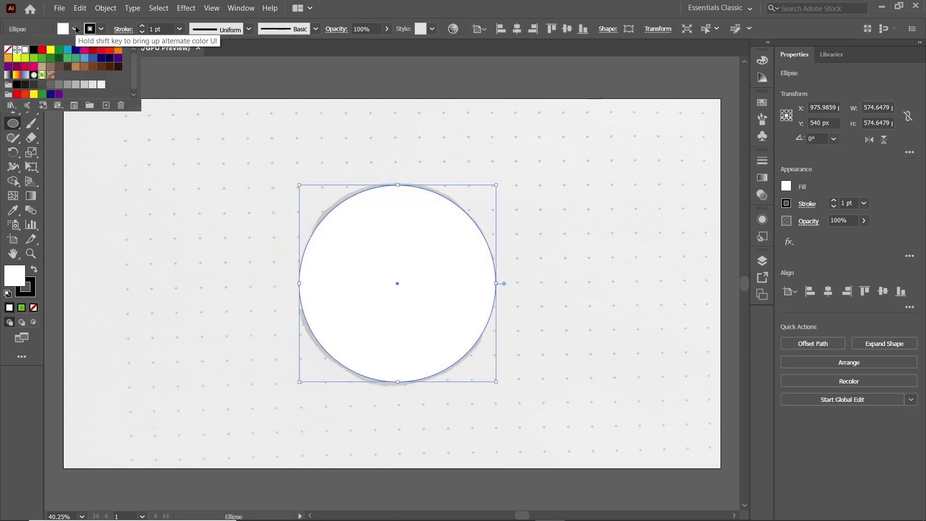
click(6, 51)
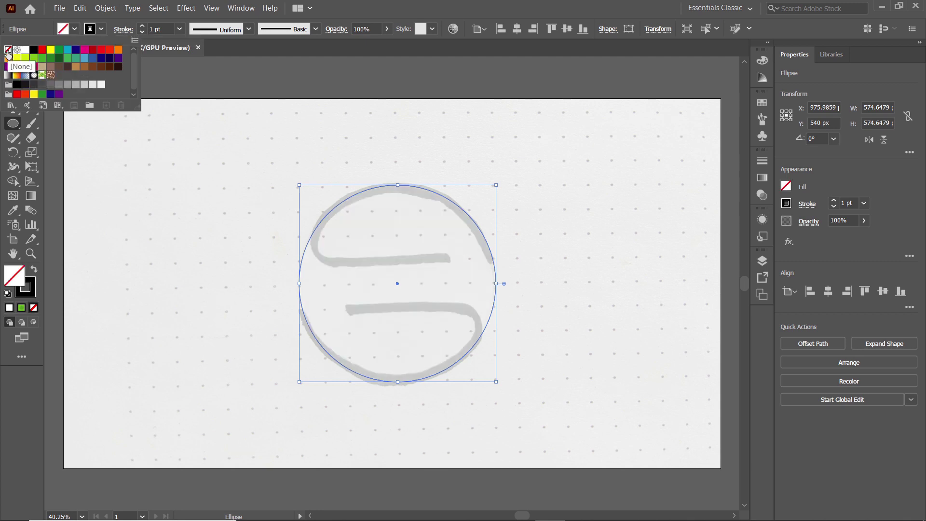
click(102, 29)
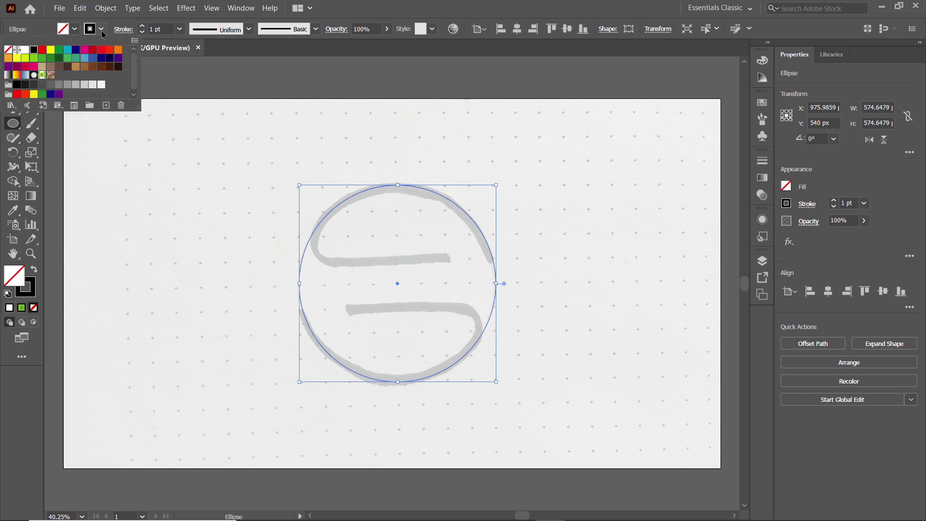
click(58, 50)
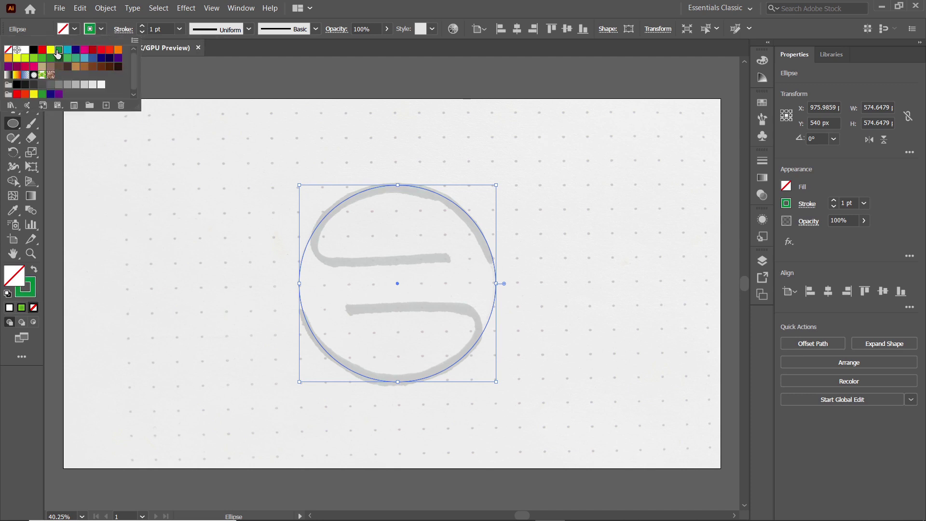
click(163, 29)
click(164, 29)
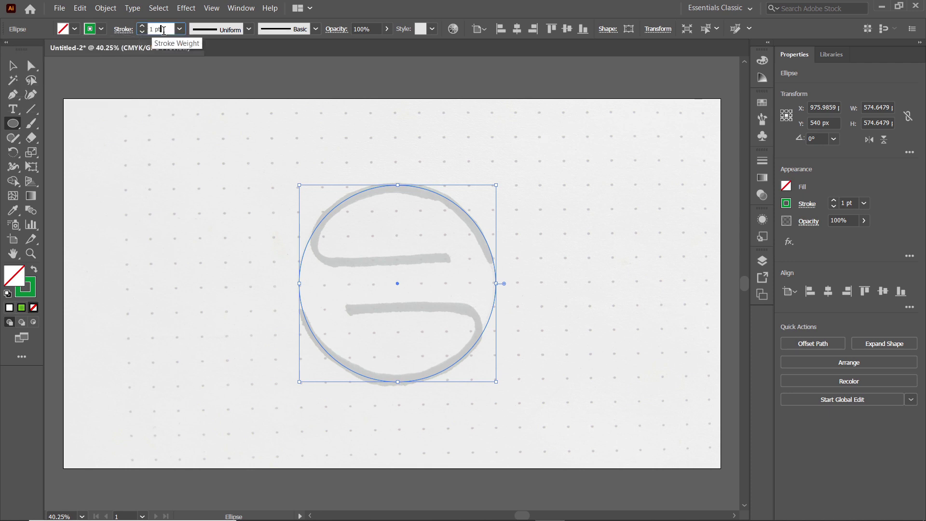
text(70)
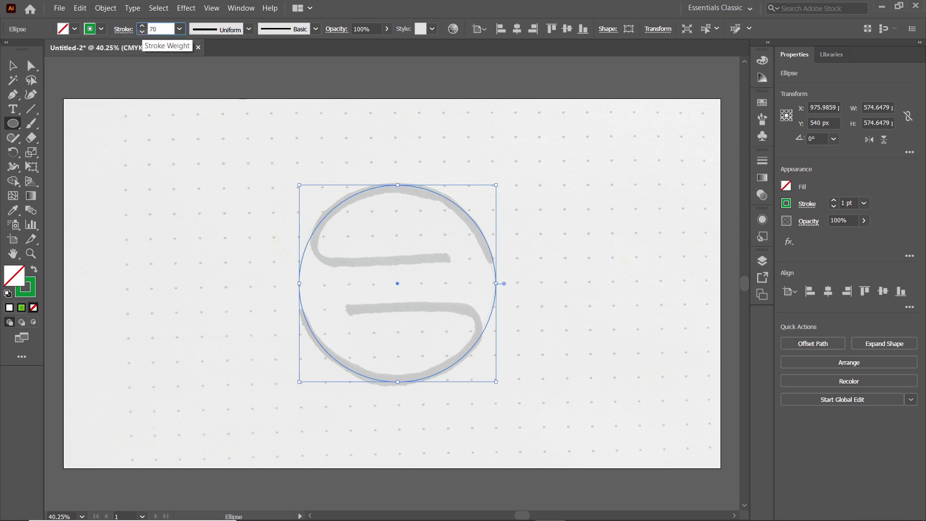
key(Return)
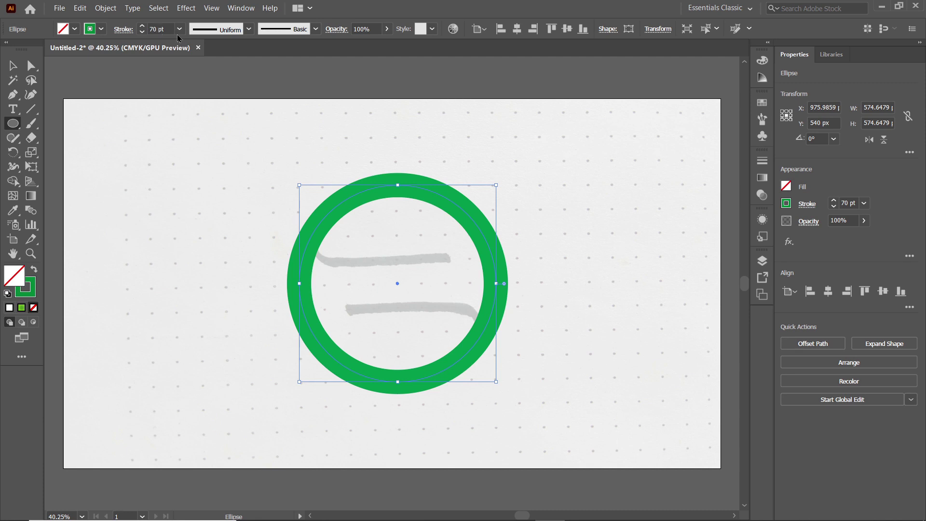
- Set the circle's opacity to 50% in the Transparency panel
click(242, 8)
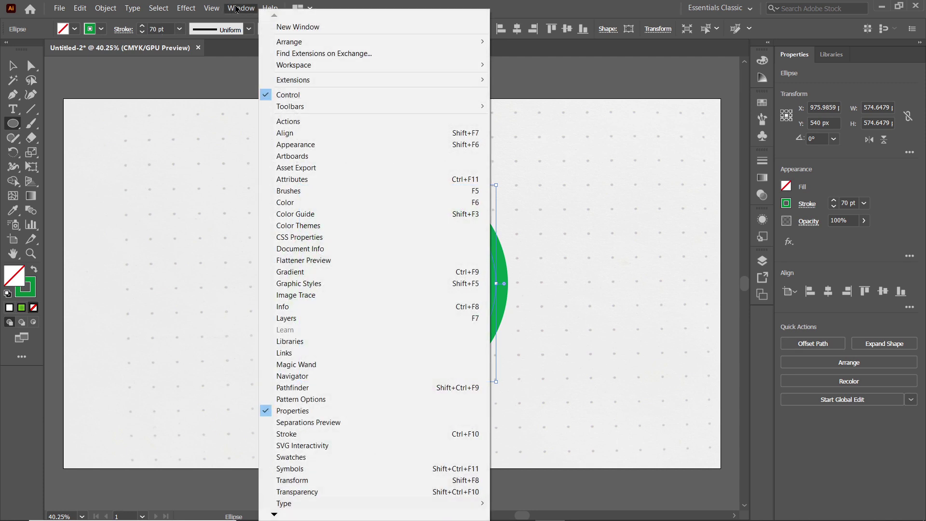
click(321, 492)
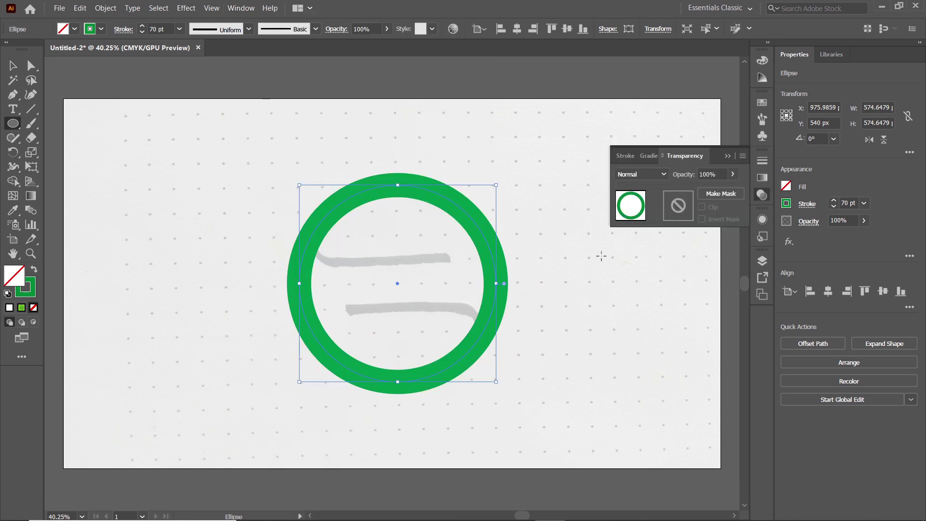
click(720, 175)
drag(720, 174, 700, 175)
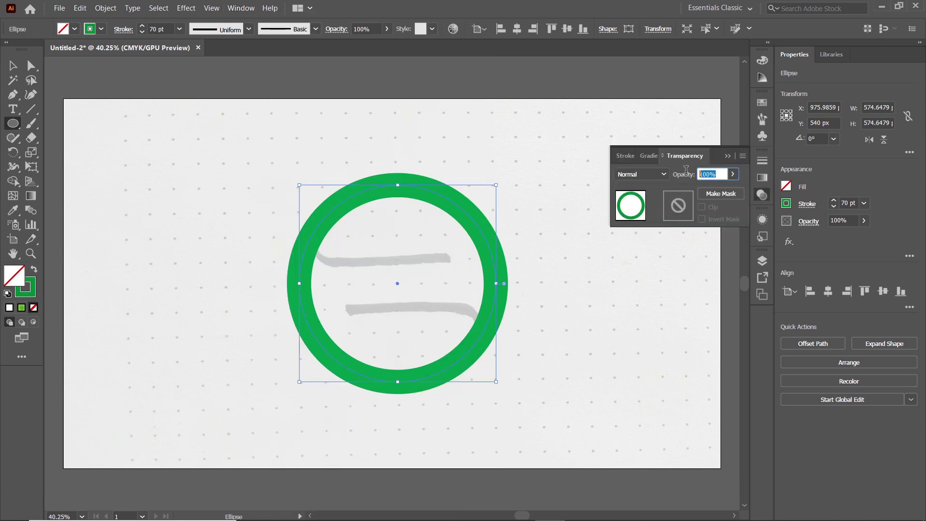
text(50)
key(Return)
click(729, 155)
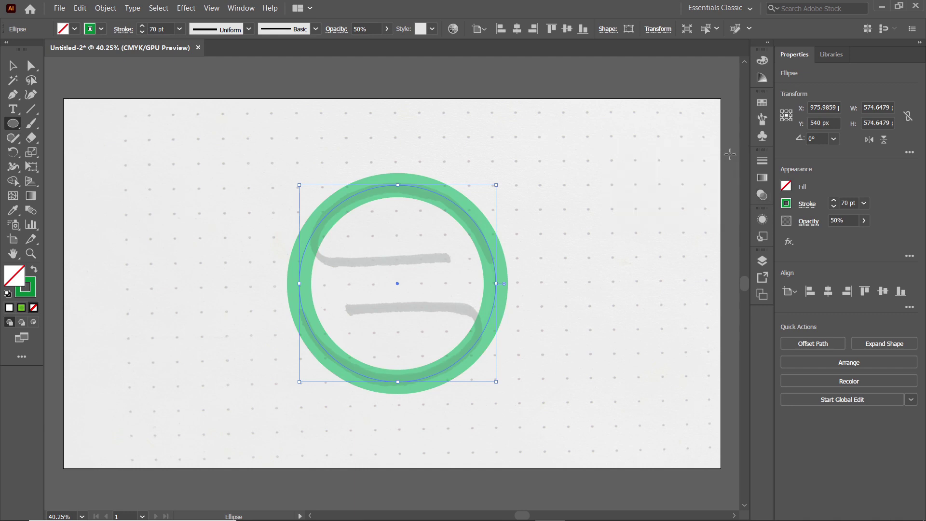
click(12, 123)
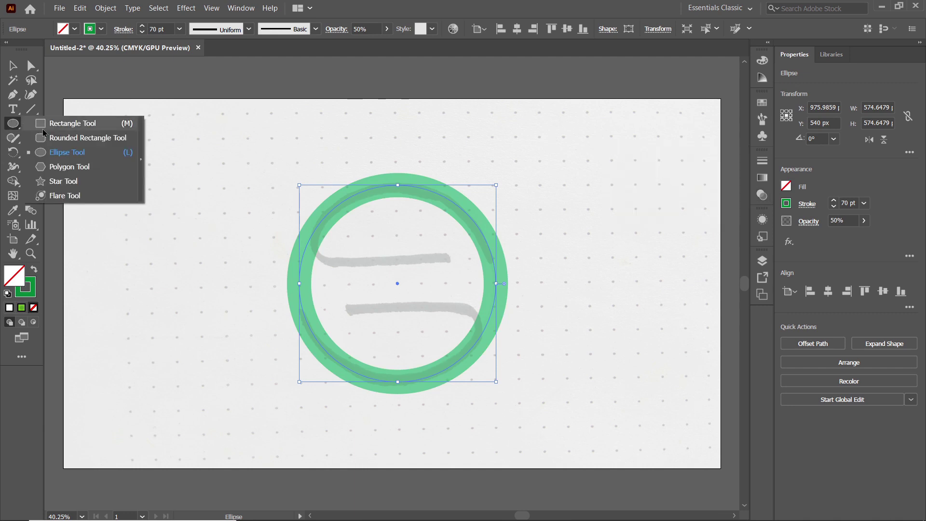
- Draw a rectangle inside the circle with a 3 pt navy stroke
click(44, 127)
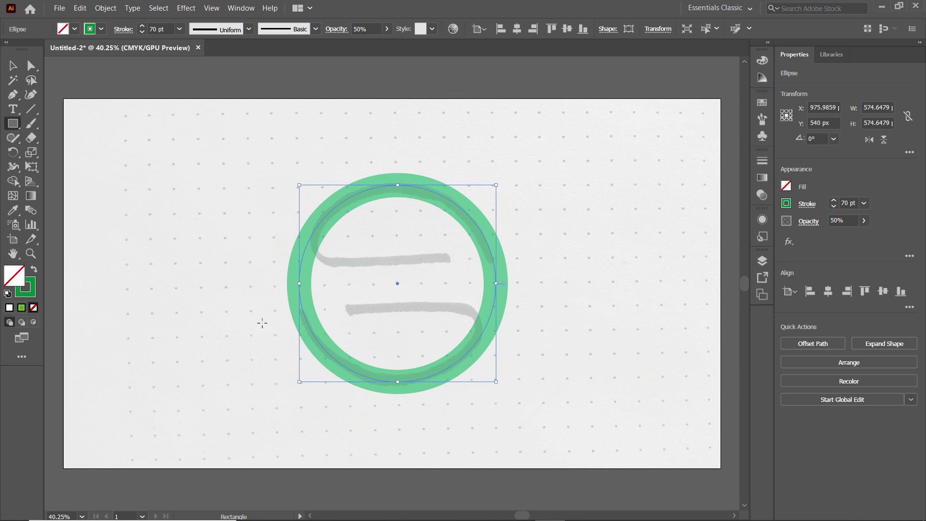
drag(343, 261, 445, 307)
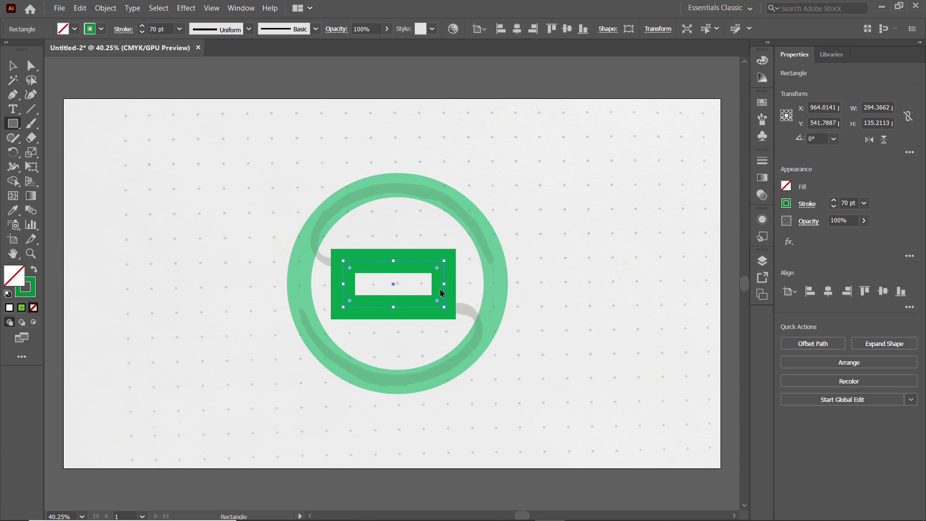
click(179, 29)
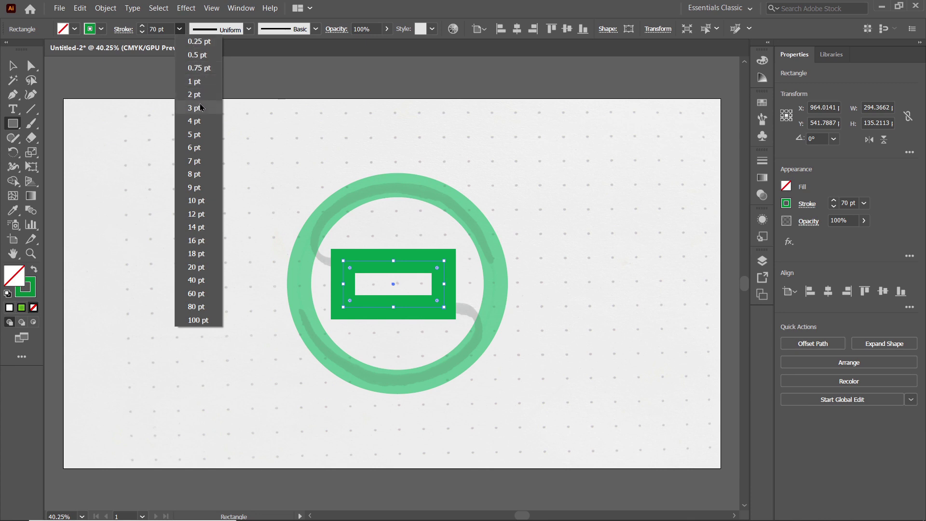
click(200, 108)
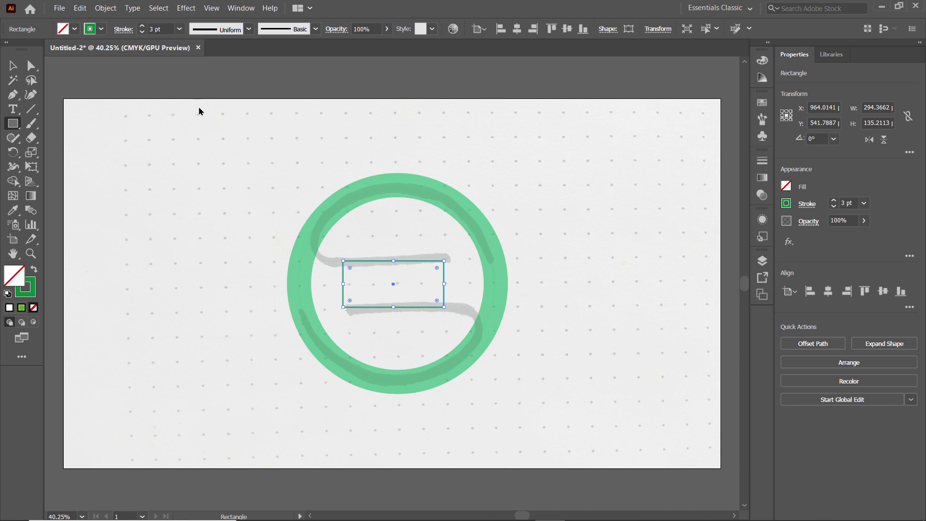
click(101, 30)
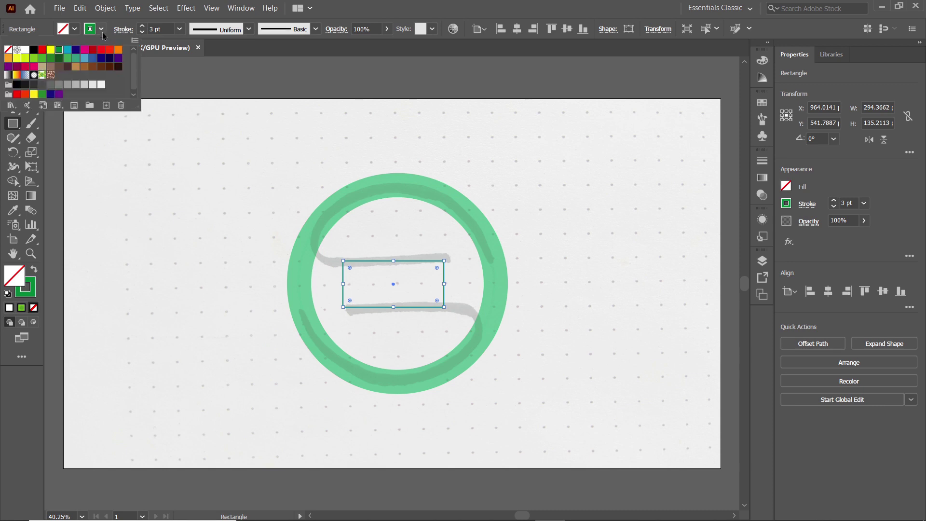
click(76, 49)
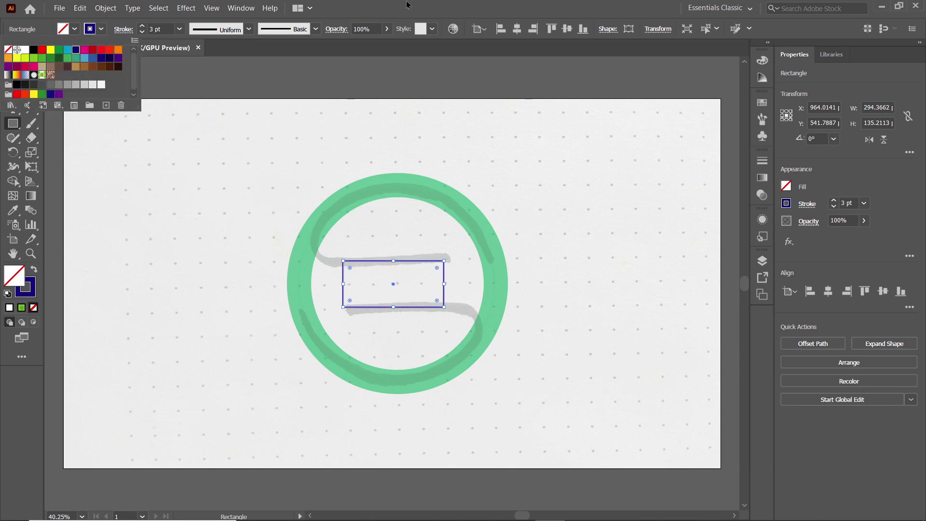
key(Escape)
- Stretch the rectangle past both sides of the circle and select both shapes
key(v)
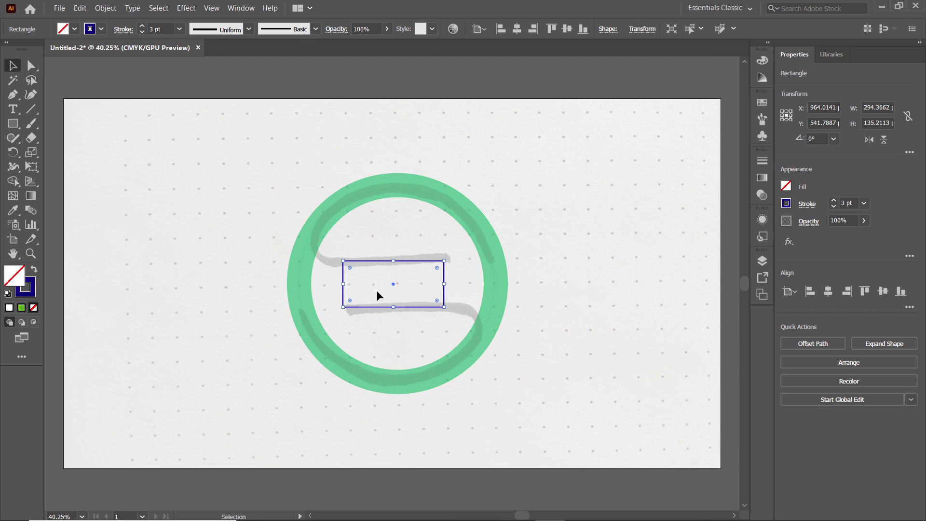
drag(343, 283, 234, 284)
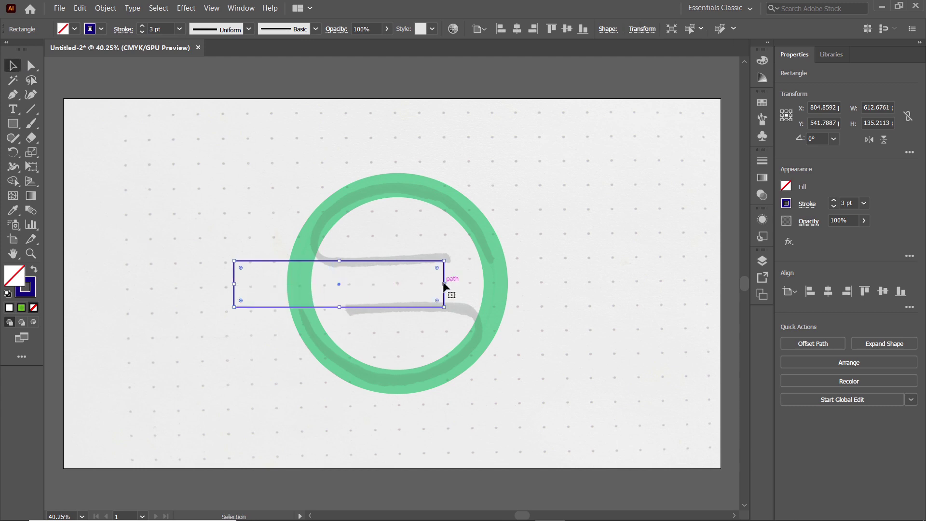
drag(443, 285, 544, 289)
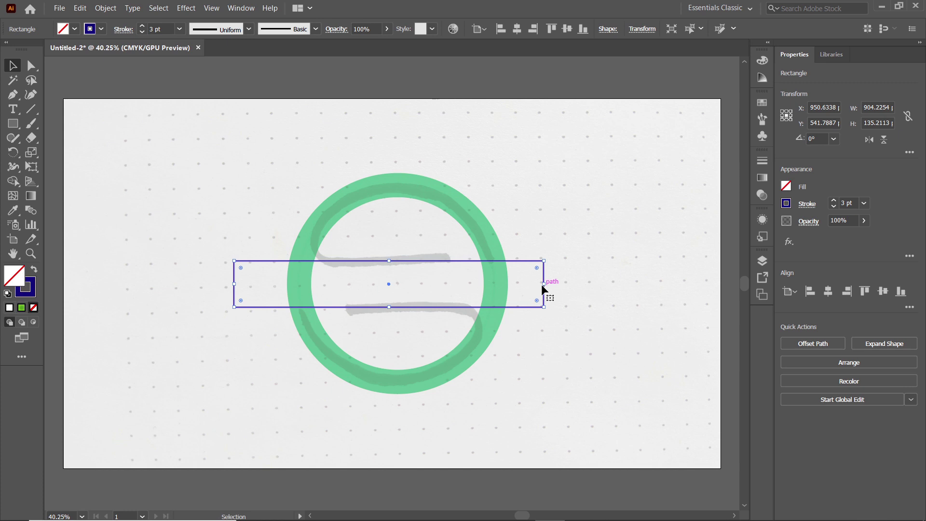
drag(255, 78, 523, 392)
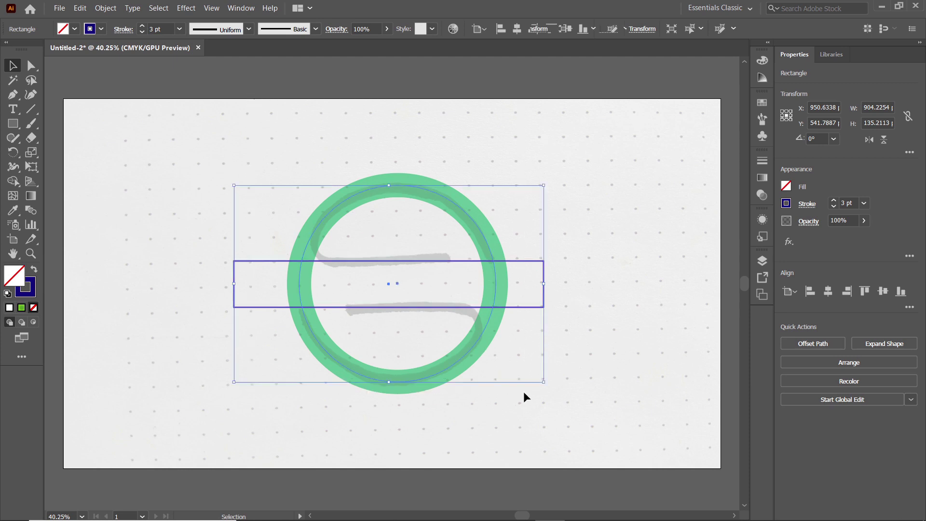
- Align the rectangle to the key-object circle, centred horizontally and vertically
click(240, 8)
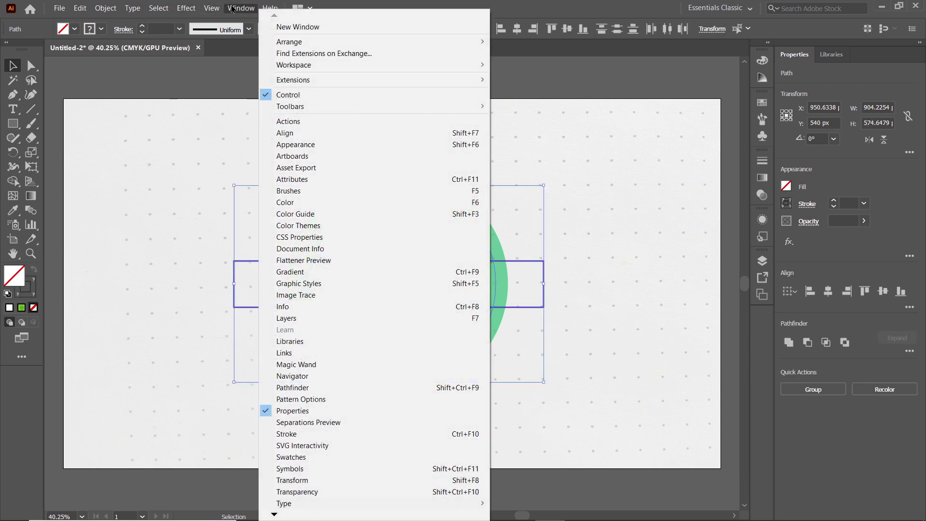
click(295, 134)
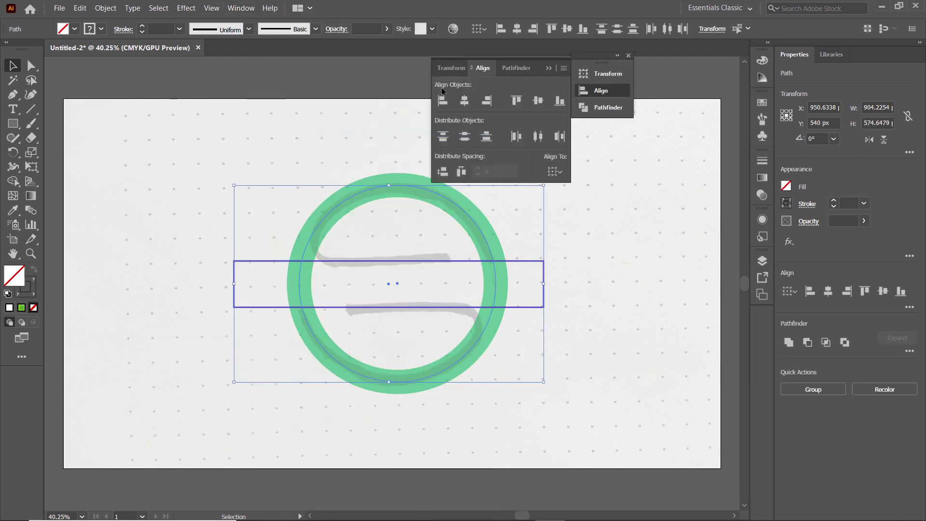
click(556, 172)
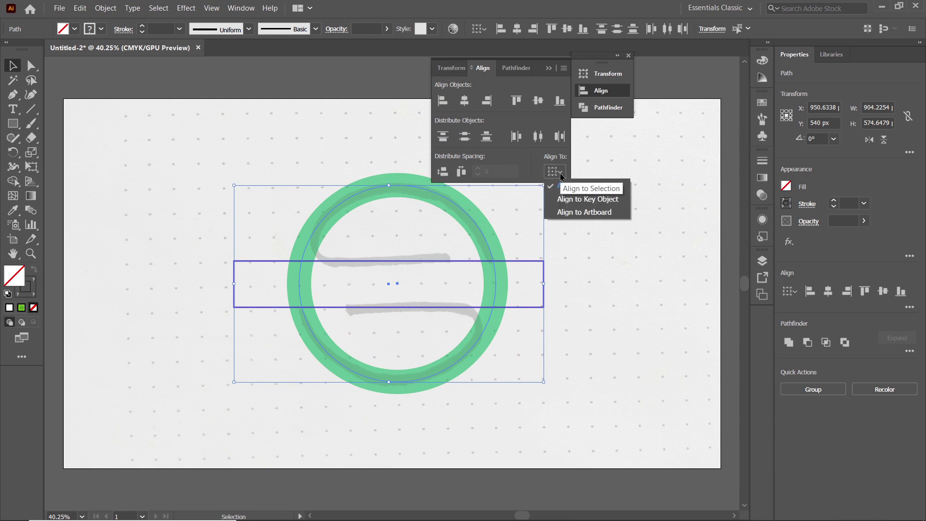
click(581, 200)
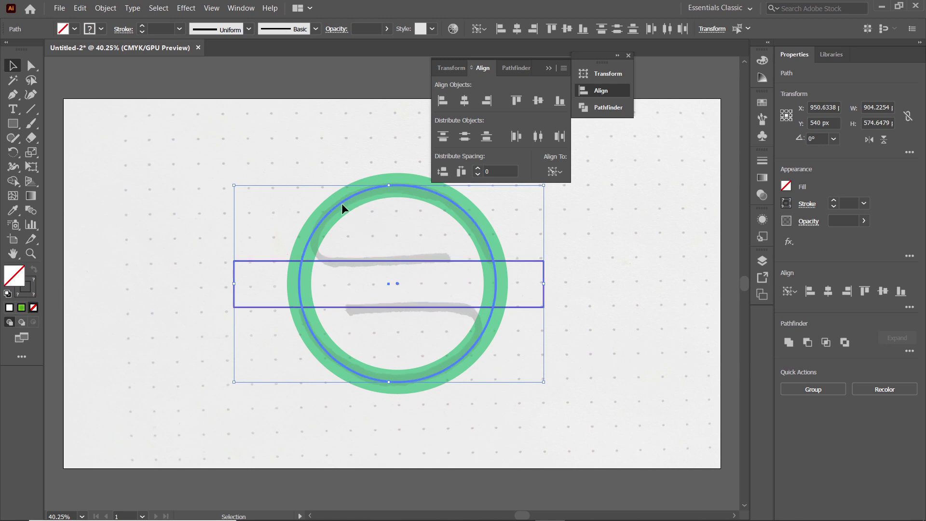
click(463, 103)
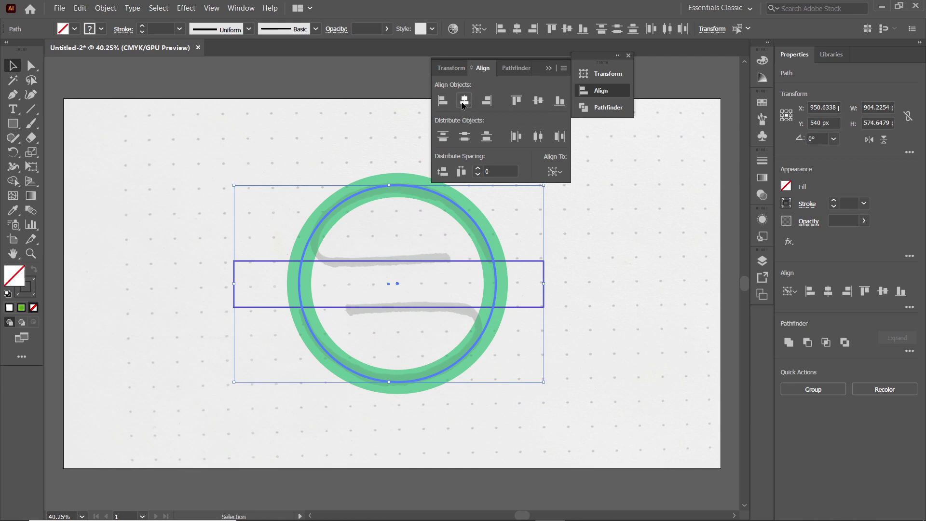
click(539, 101)
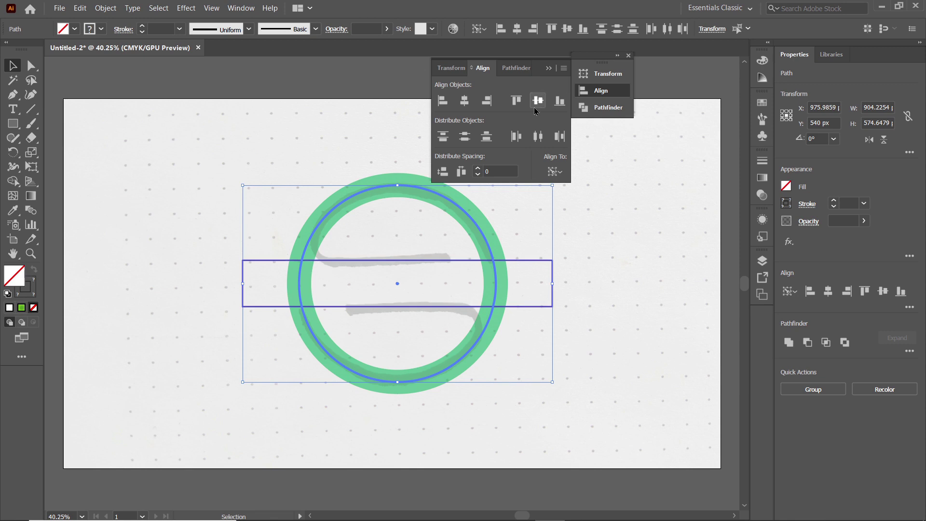
click(549, 70)
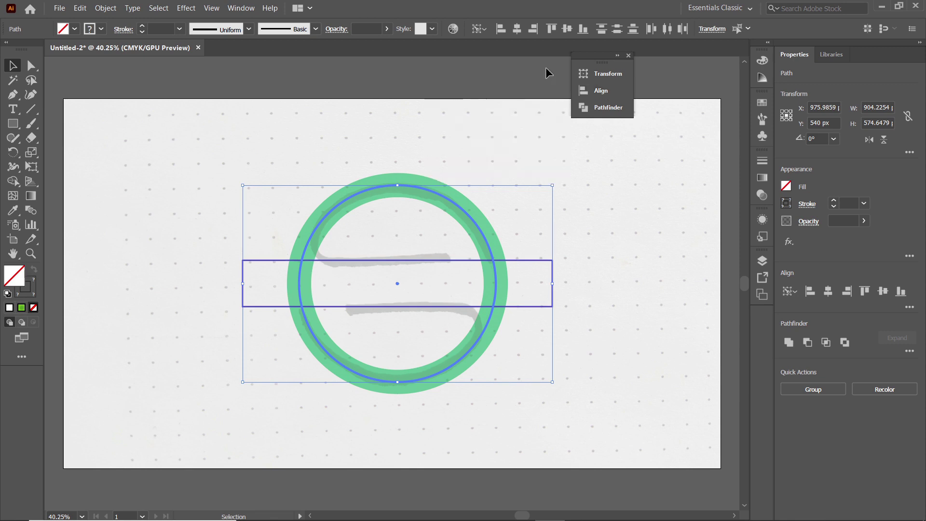
key(z)
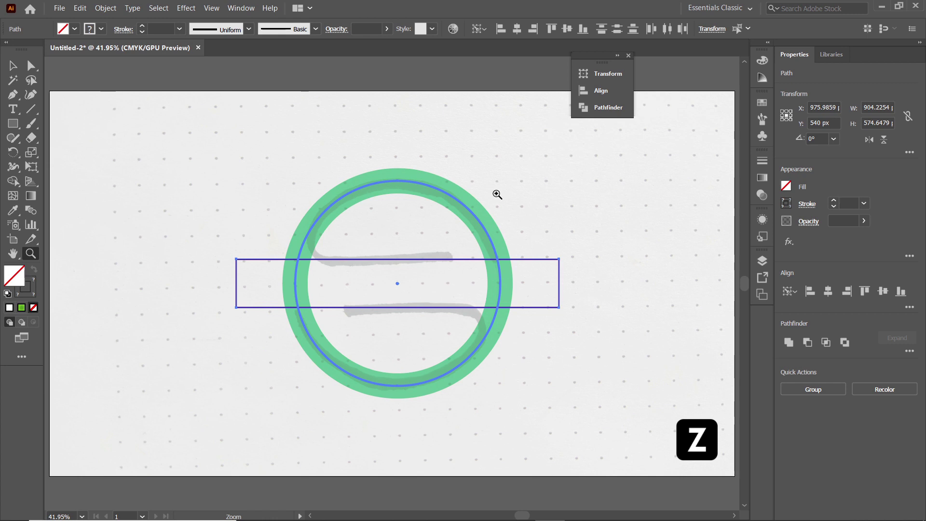
- Zoom in on the circle and select only the green ring
drag(398, 284, 499, 385)
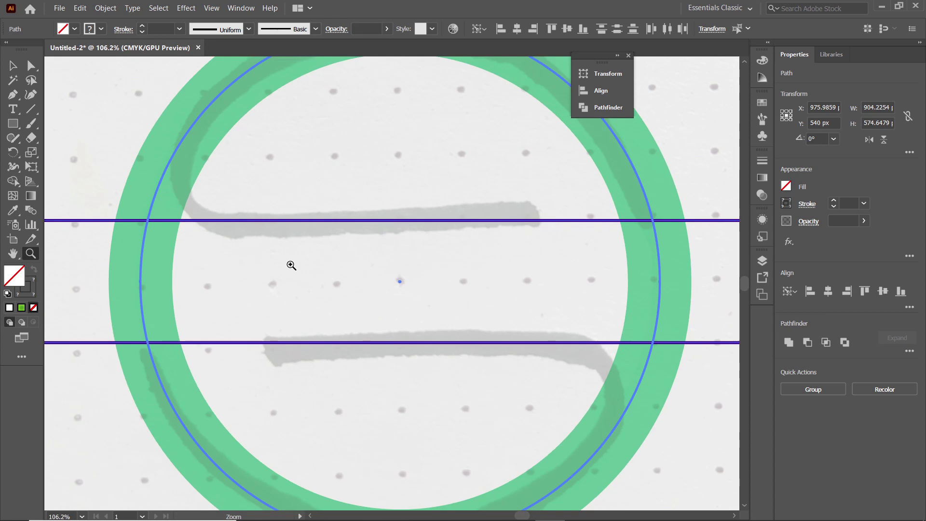
click(12, 66)
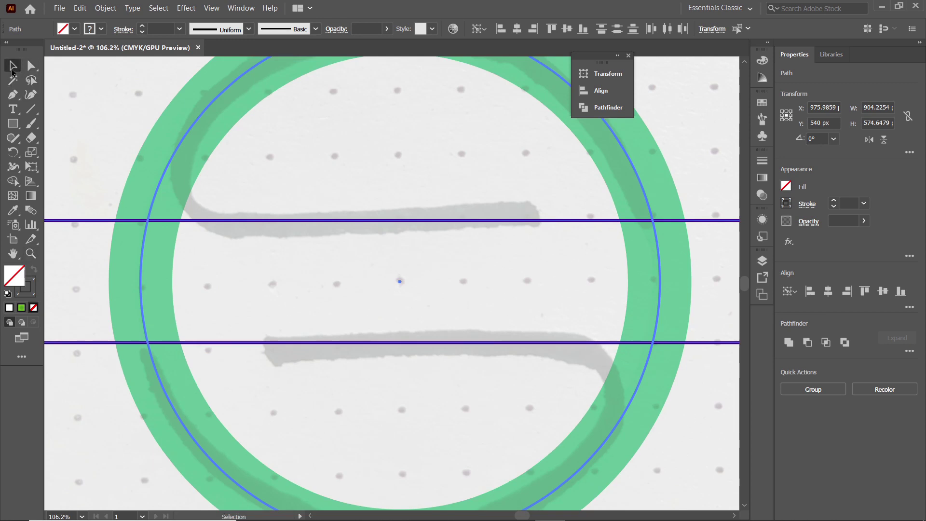
click(366, 137)
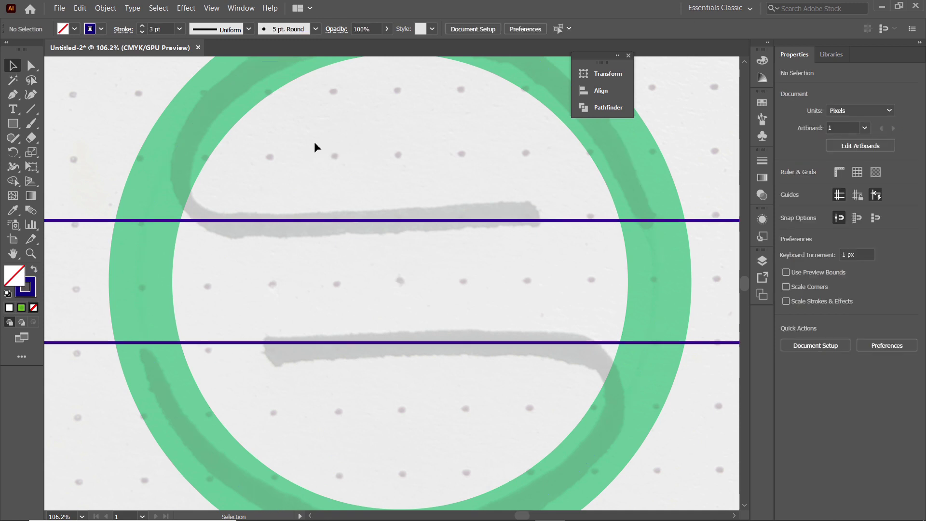
click(198, 117)
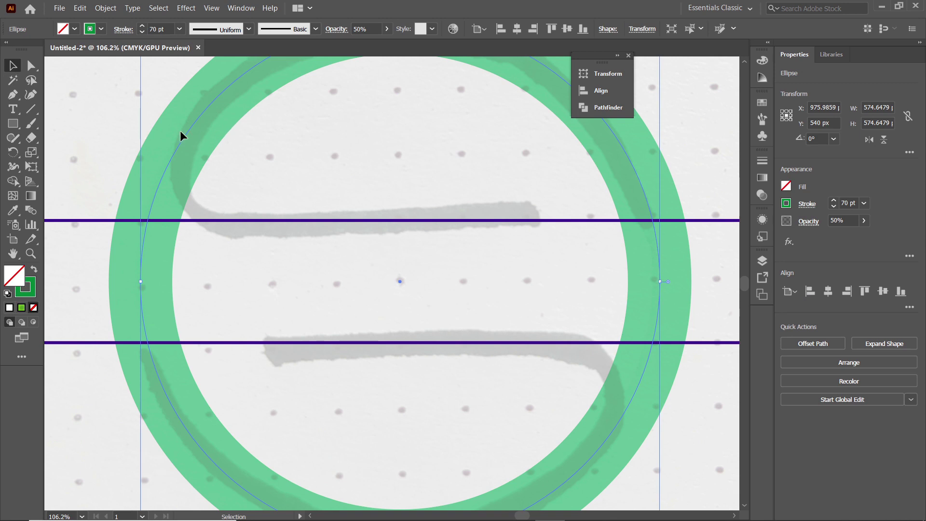
- Add four anchor points where the rectangle's top and bottom edges cross the ring
click(24, 97)
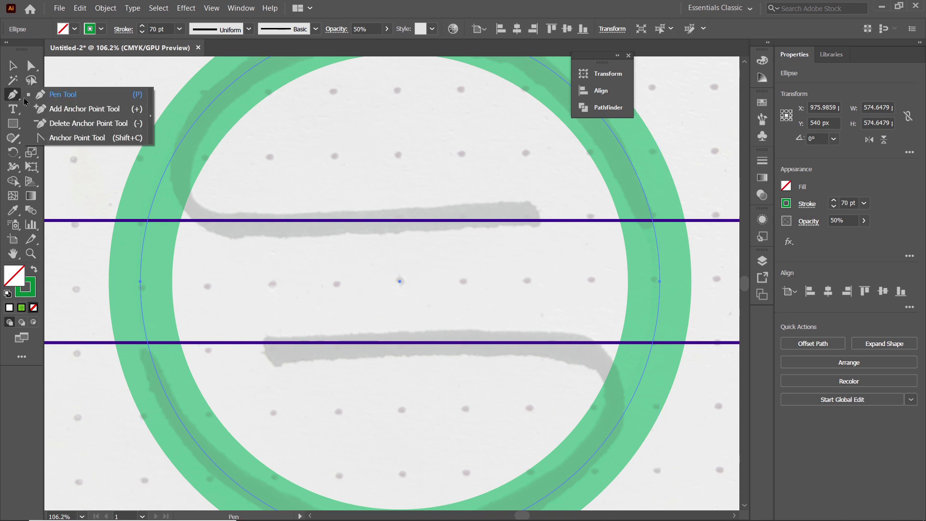
click(73, 109)
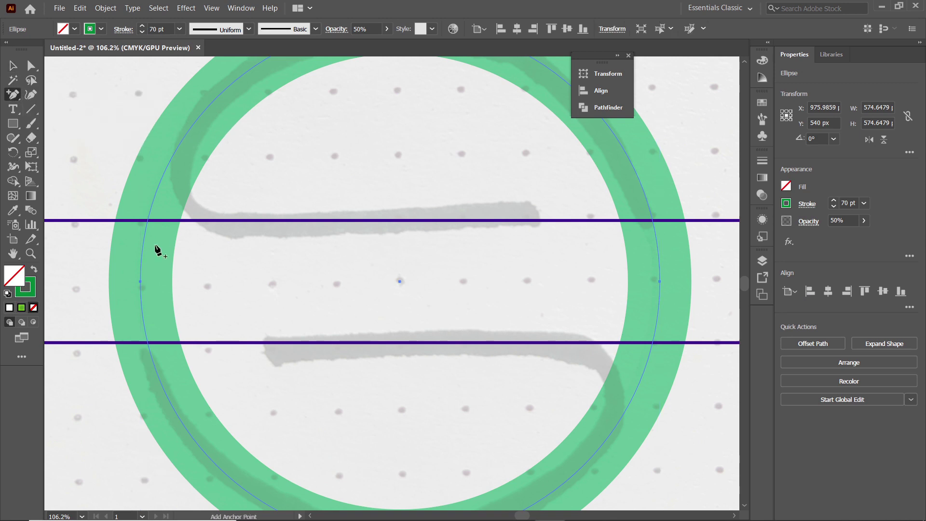
click(147, 221)
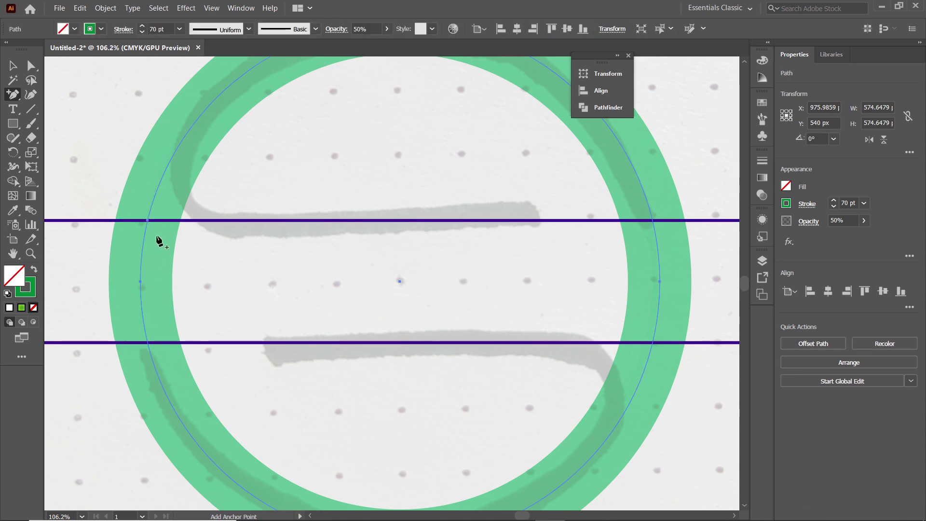
click(147, 343)
click(652, 342)
click(653, 221)
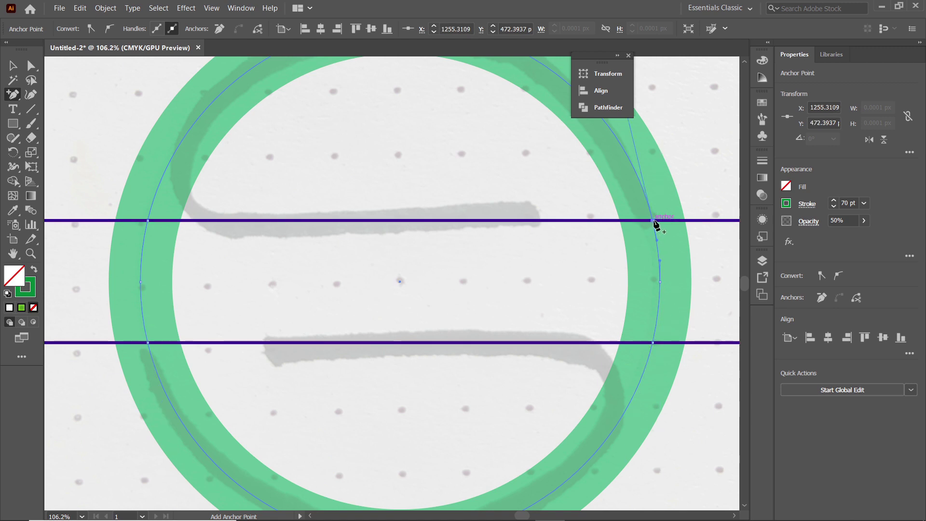
- Select the navy helper rectangle and delete it
click(7, 67)
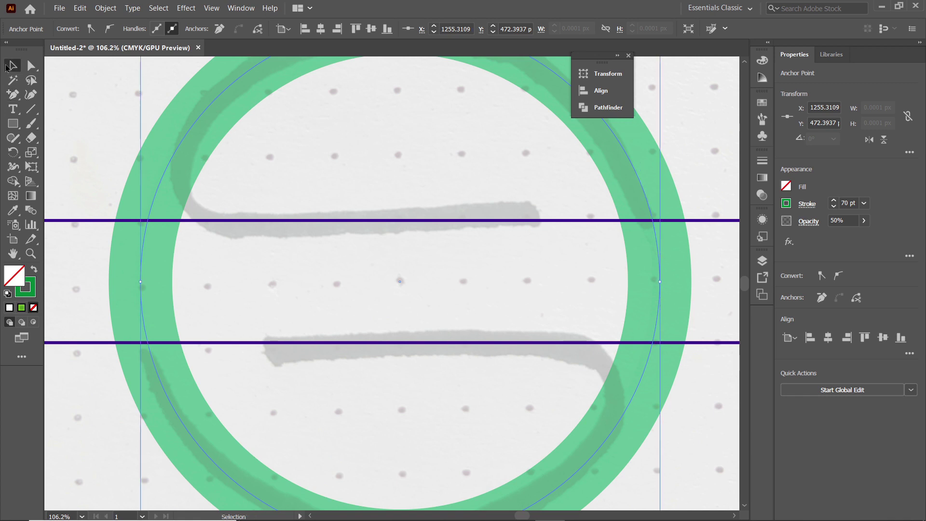
click(427, 221)
key(Delete)
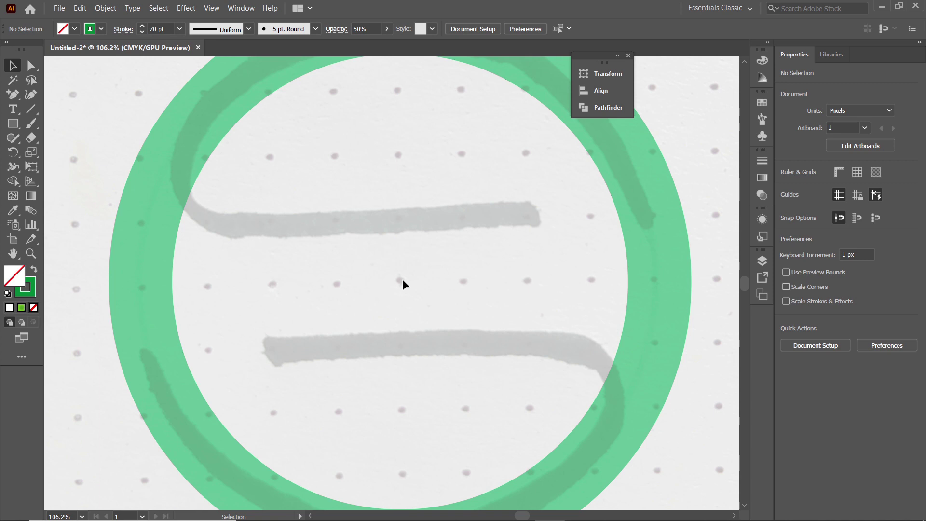
- Delete the ring's short left and right segments with Direct Selection
key(a)
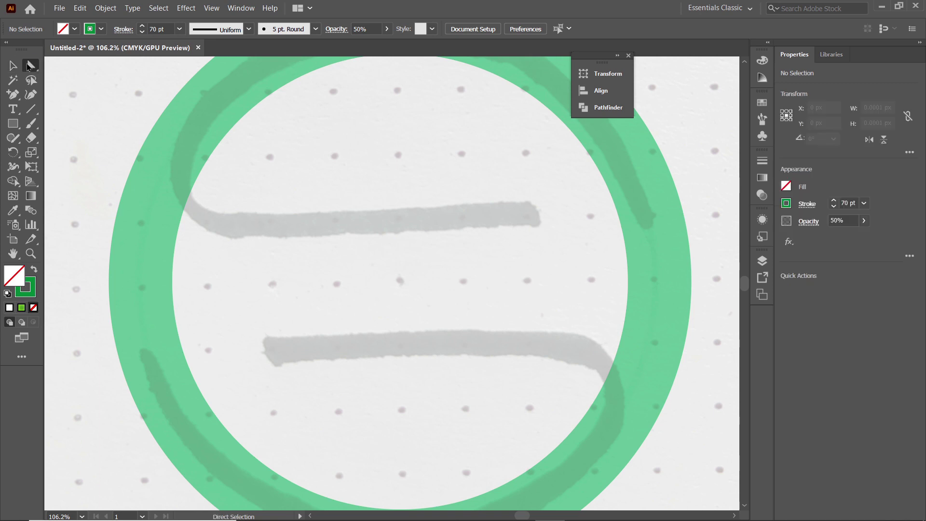
click(142, 258)
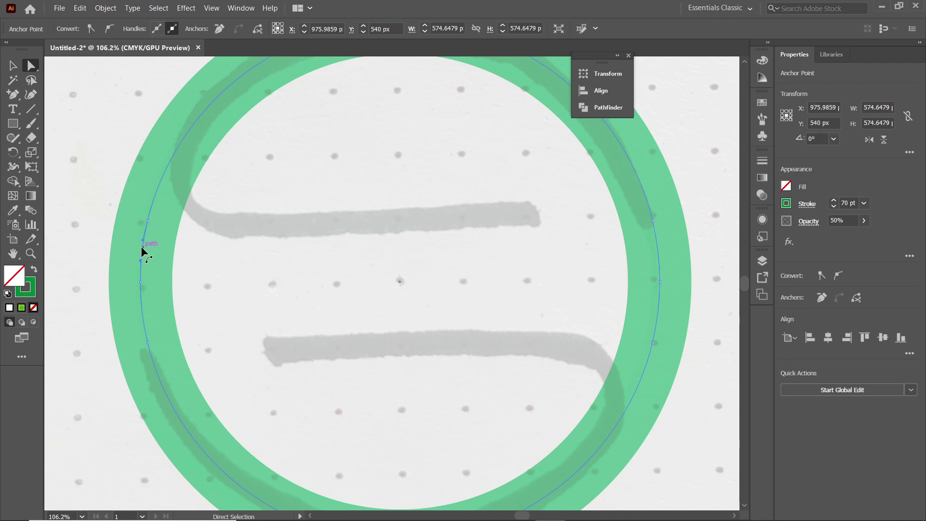
key(Delete)
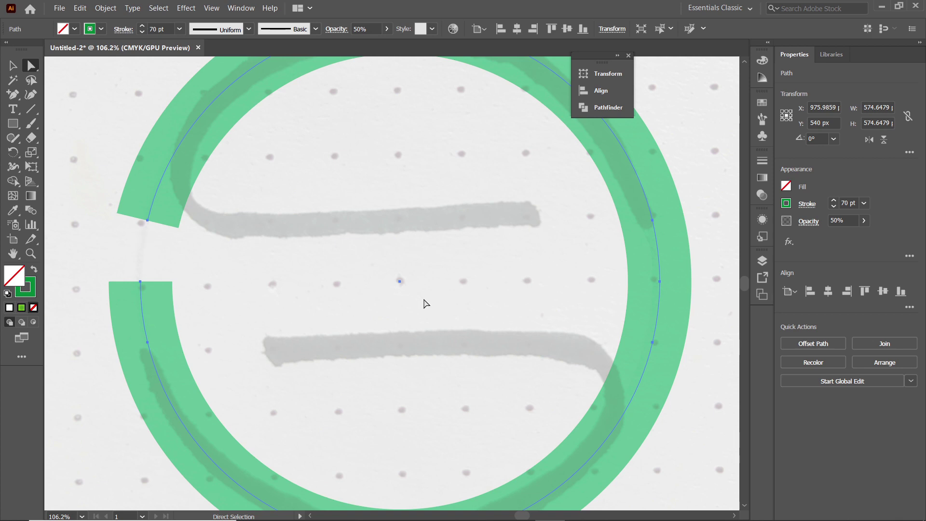
click(374, 264)
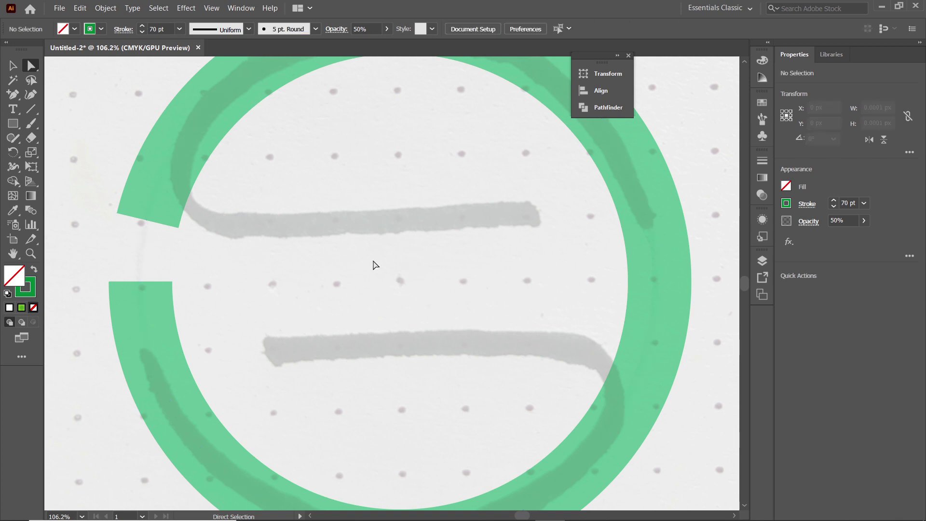
click(665, 326)
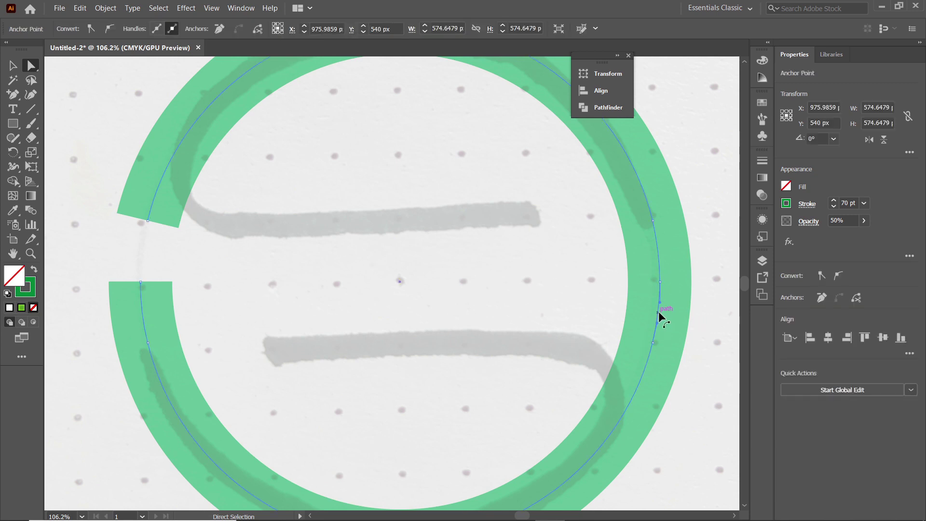
key(Delete)
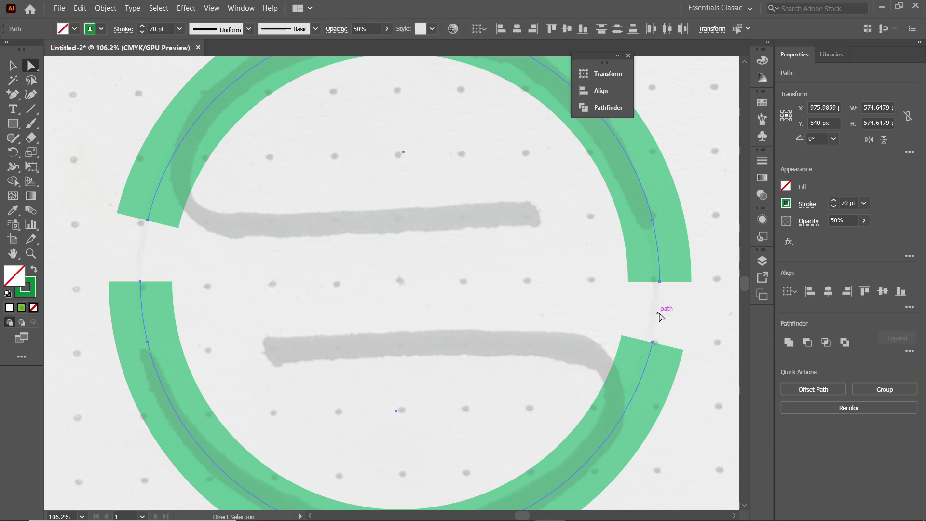
click(11, 96)
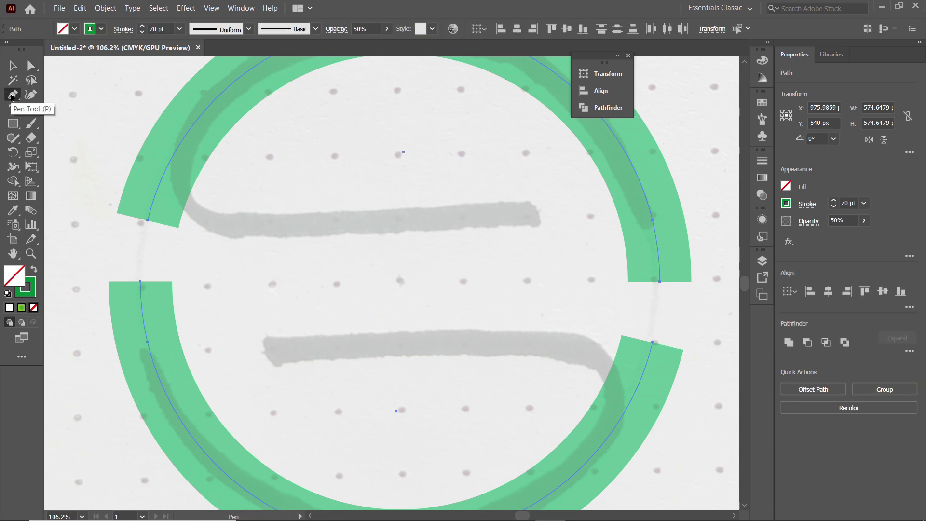
- Extend the upper arc with a bar rightward and the lower arc with a bar leftward
click(148, 222)
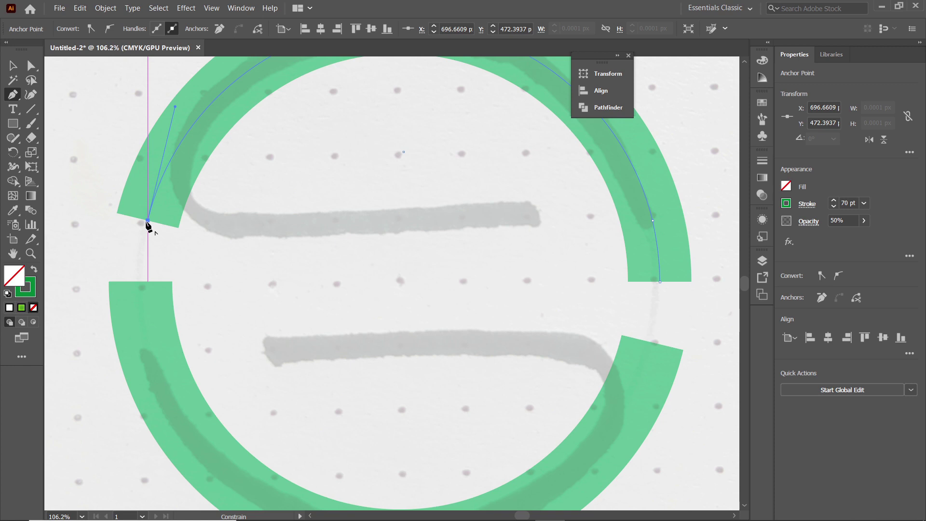
click(539, 221)
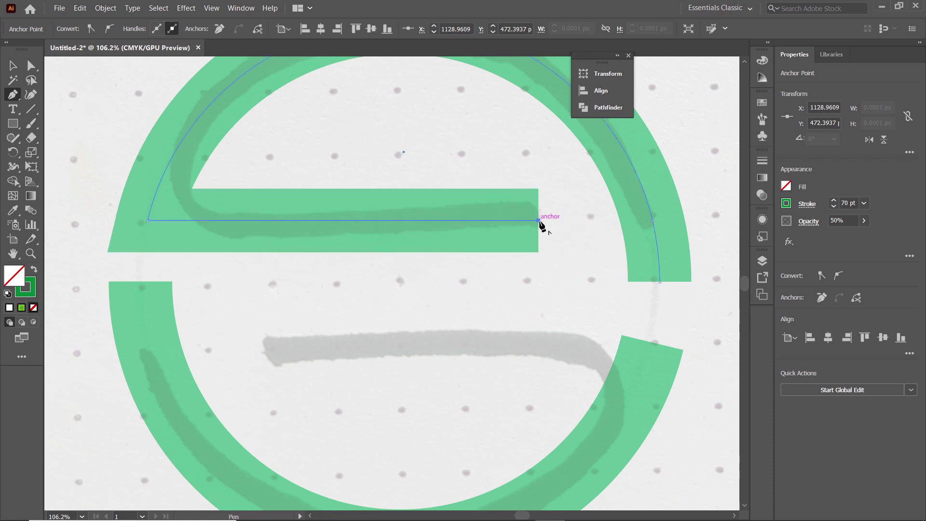
click(31, 67)
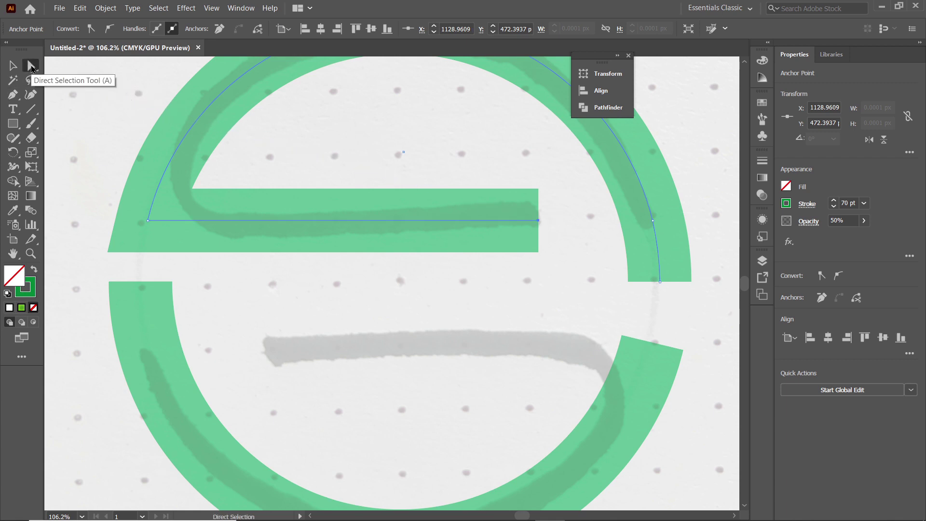
click(641, 372)
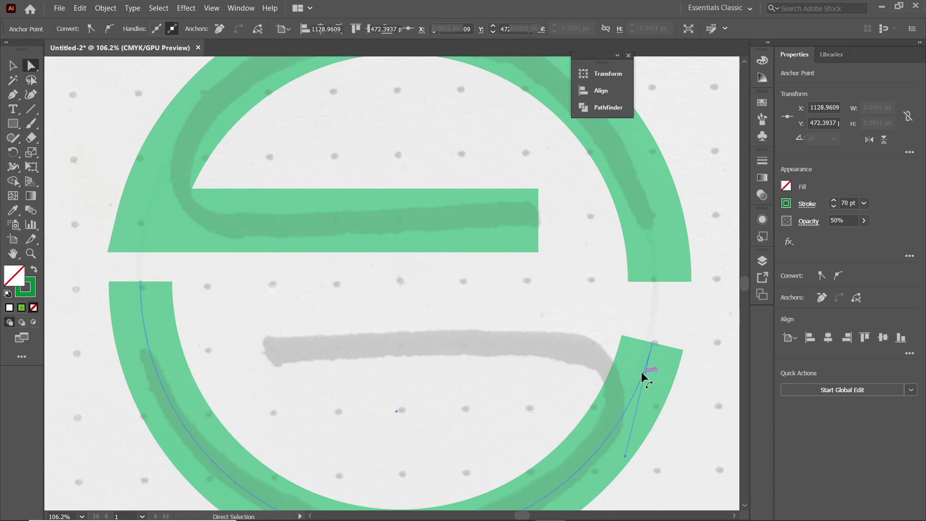
click(11, 95)
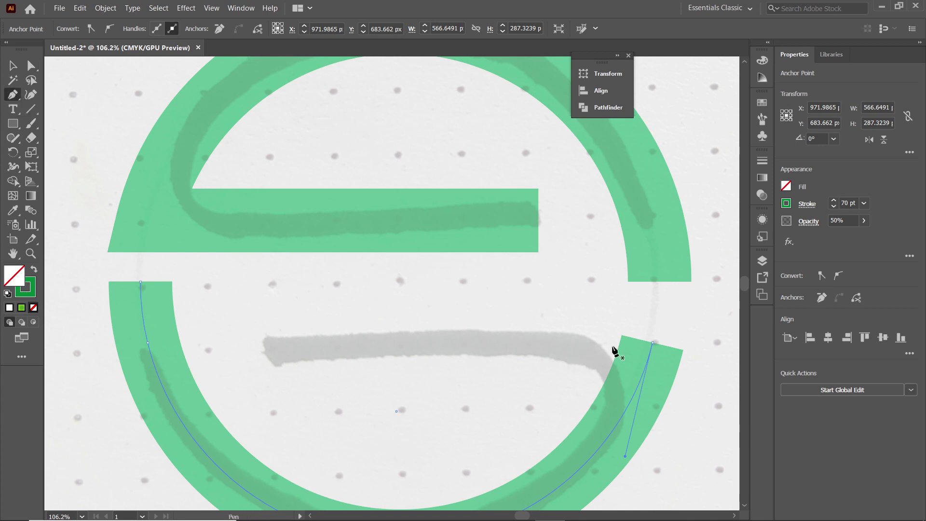
click(653, 343)
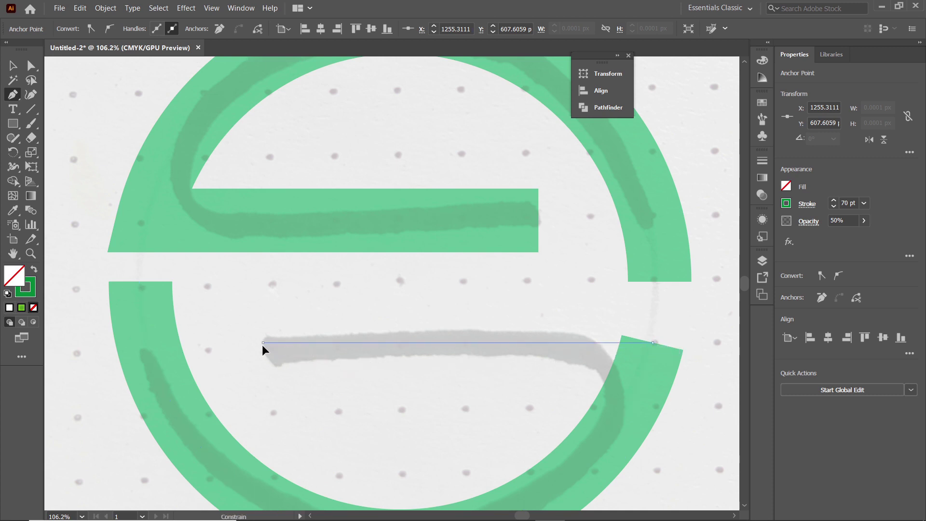
click(263, 343)
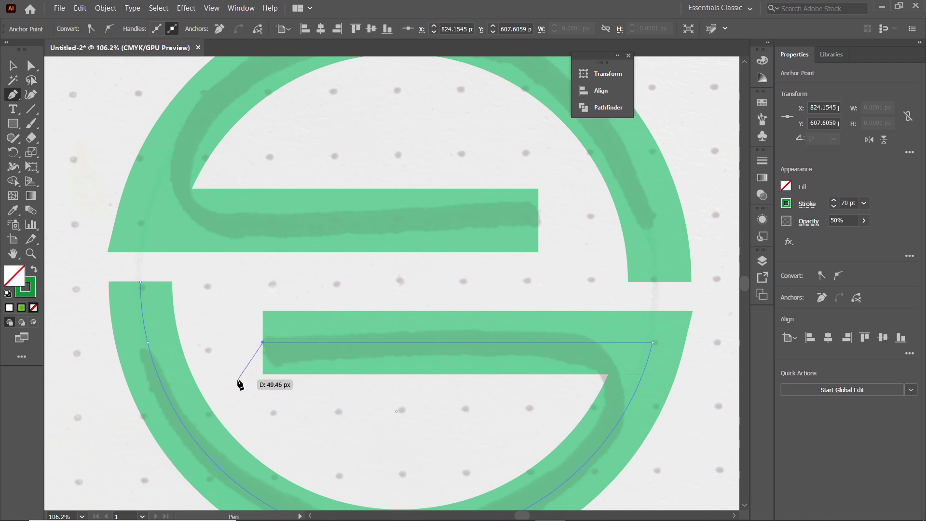
key(ctrl+z)
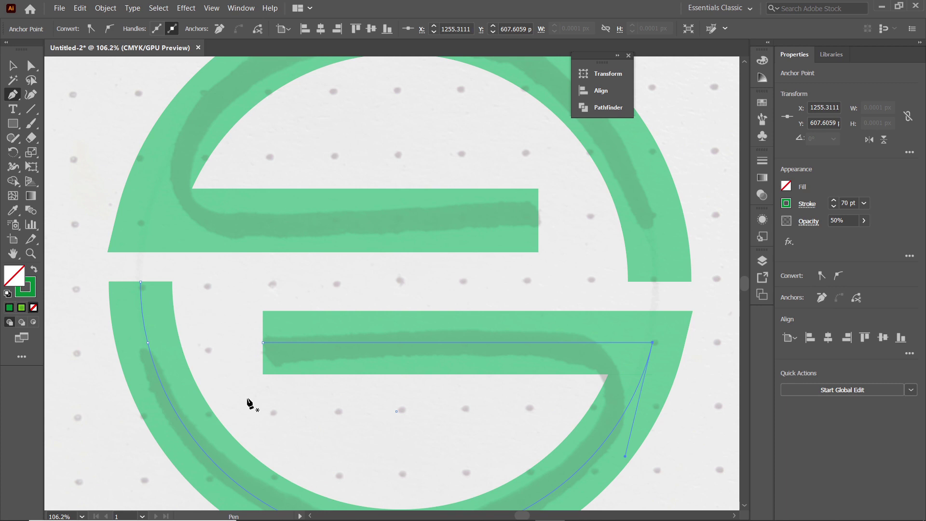
click(32, 68)
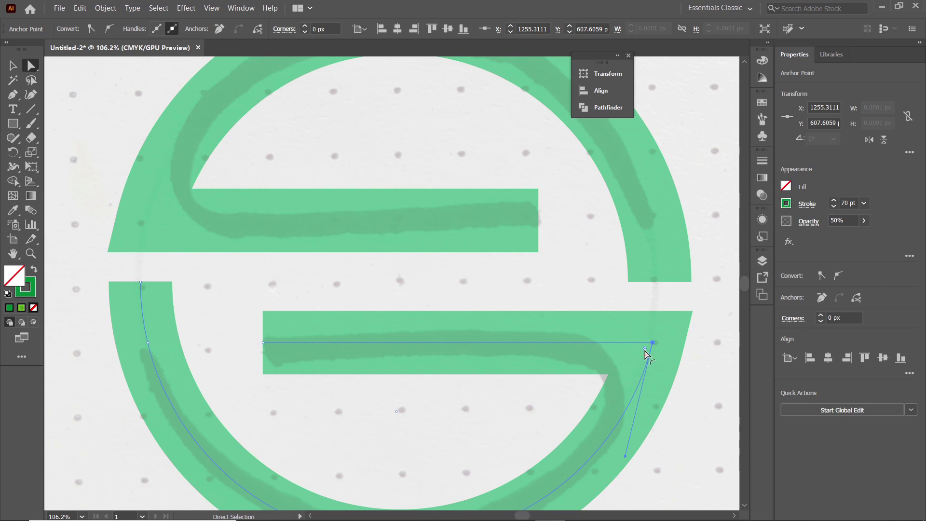
- Round the lower bar's right corner and the upper bar's left corner to about 80 px
mouse_move(646, 351)
mouse_down()
mouse_move(591, 383)
mouse_move(538, 437)
mouse_up()
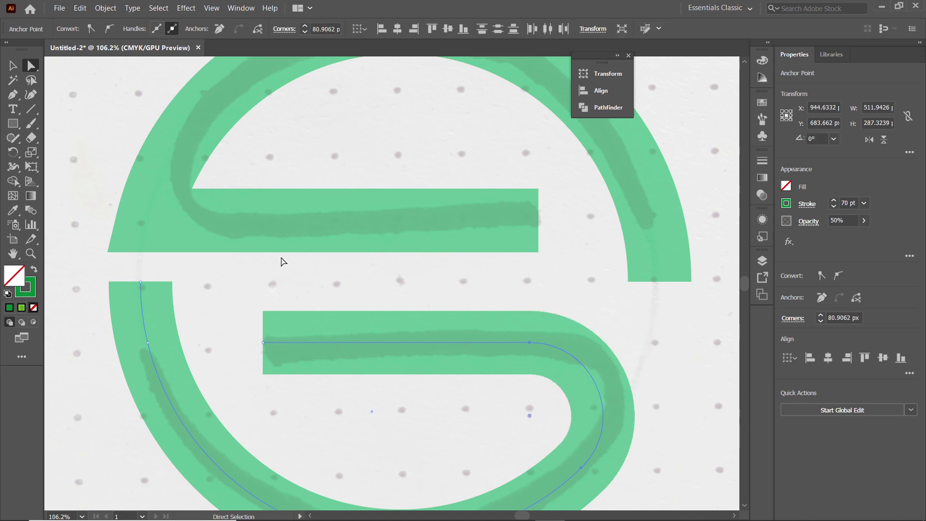
click(274, 220)
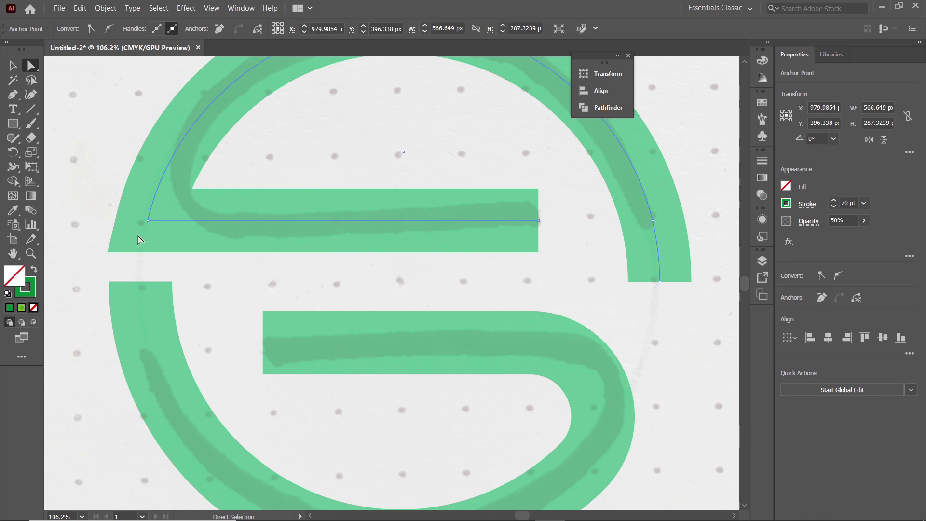
drag(95, 166, 186, 251)
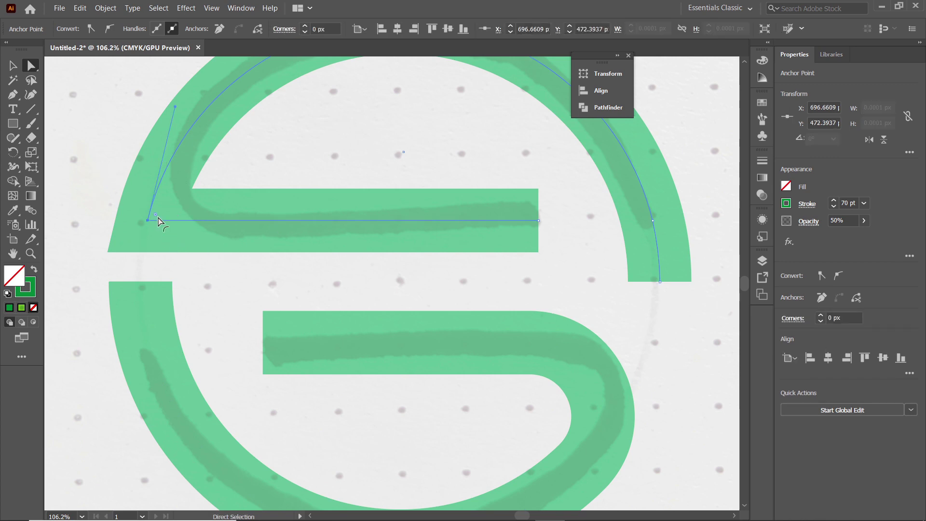
drag(154, 215, 269, 153)
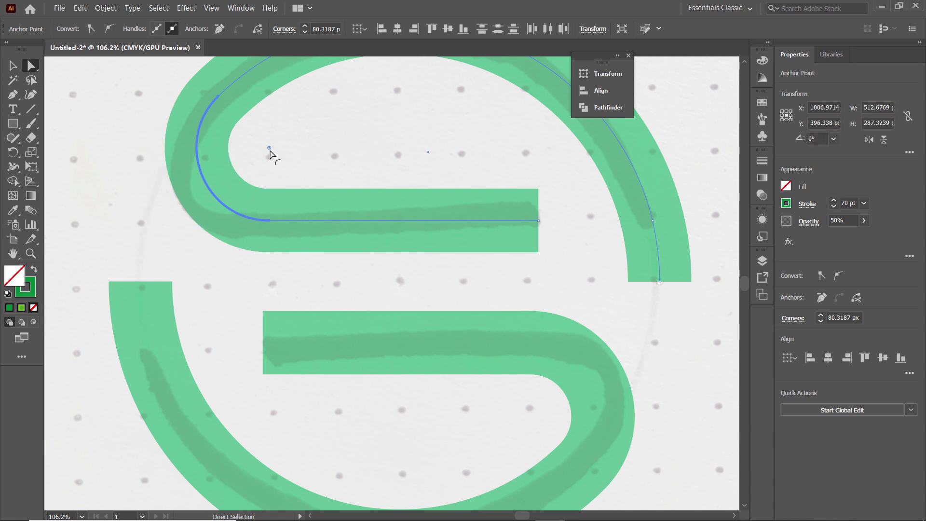
click(106, 8)
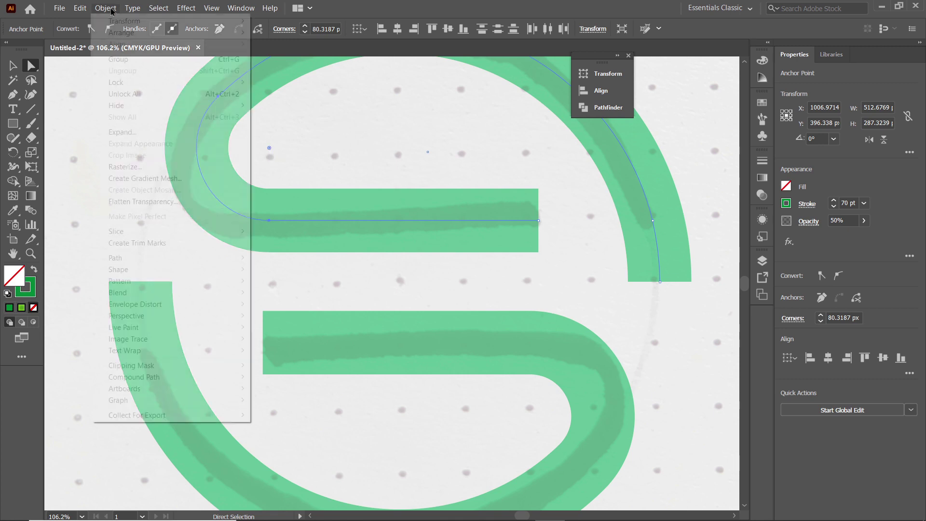
- Outline the upper and lower S strokes into filled shapes, then fit the artboard in the window
mouse_move(214, 260)
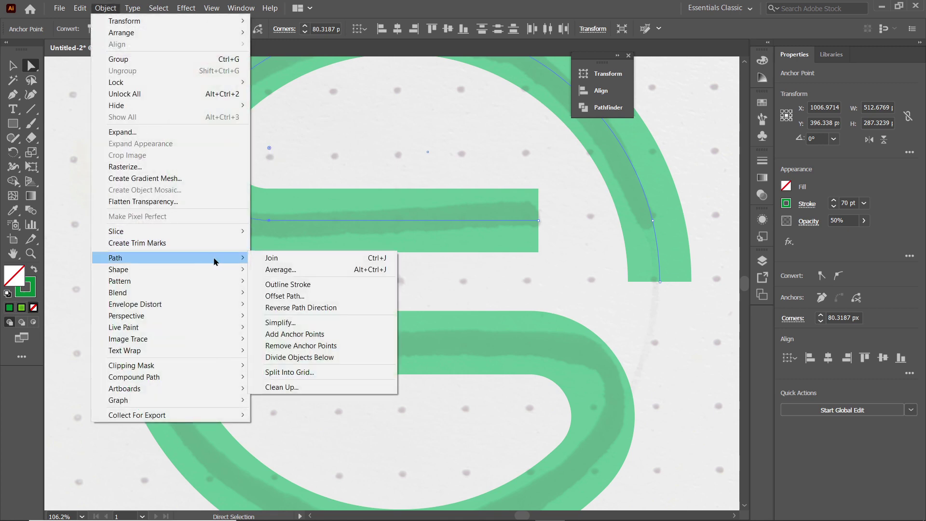
click(310, 286)
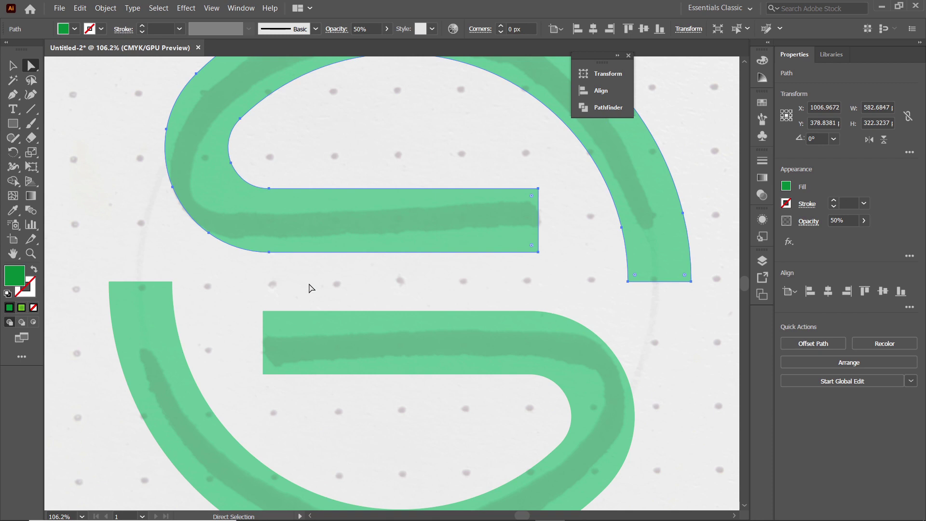
click(374, 343)
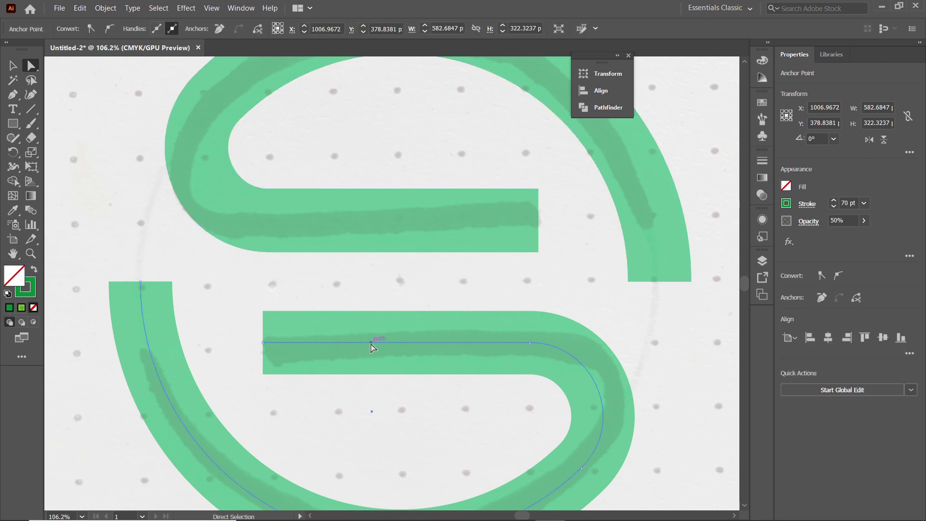
click(106, 8)
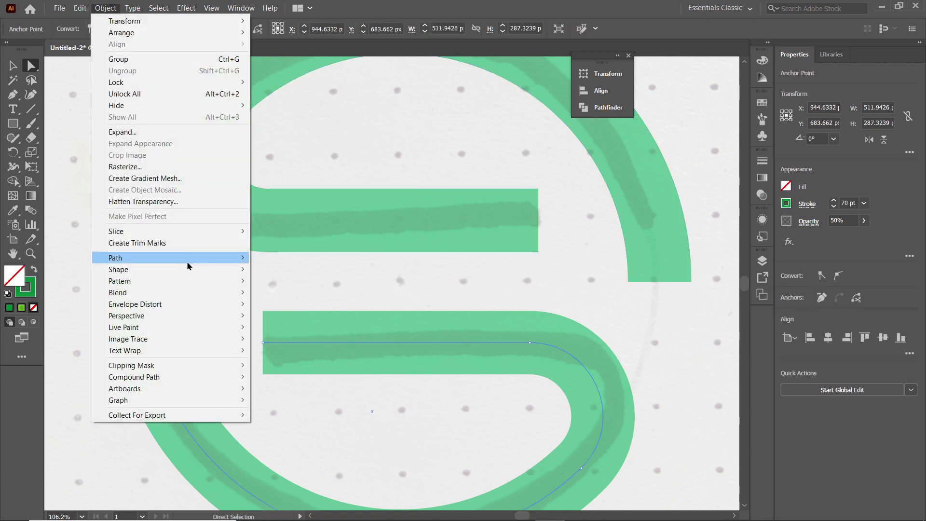
mouse_move(188, 266)
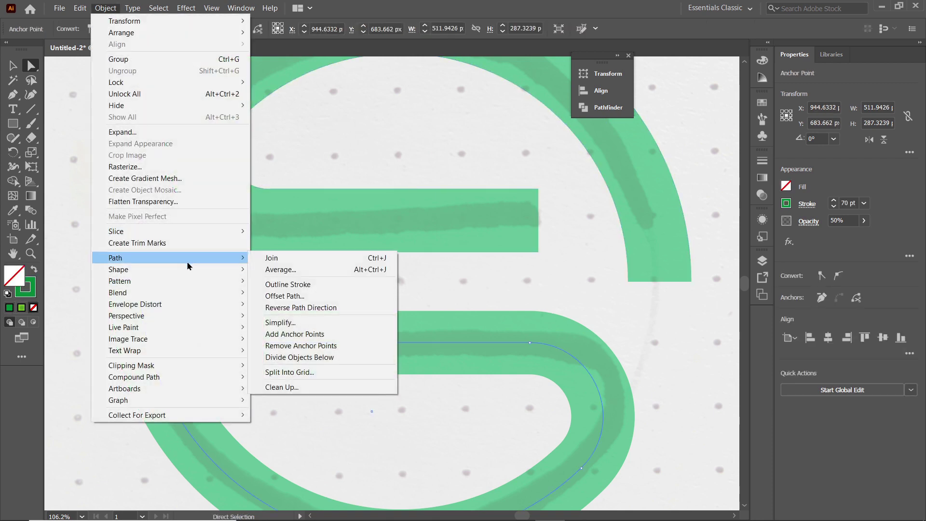
click(305, 286)
key(ctrl+0)
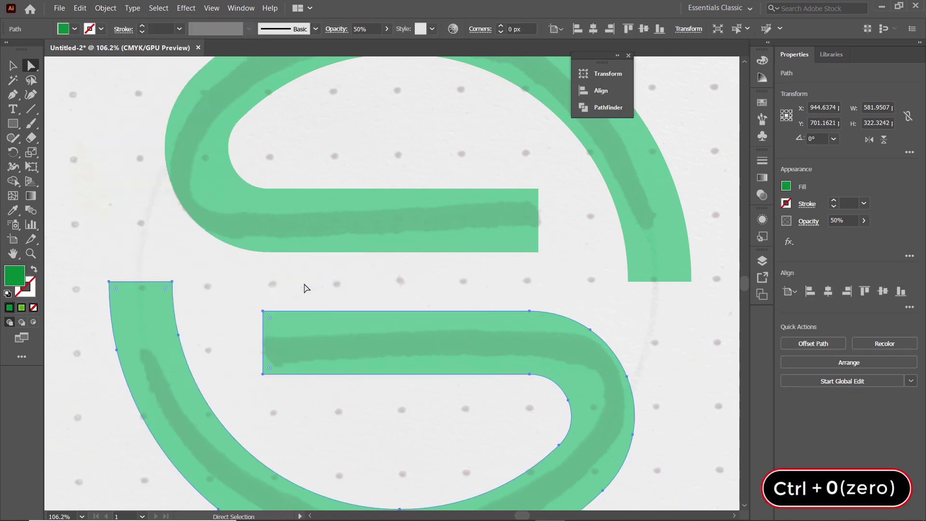
key(ctrl+0)
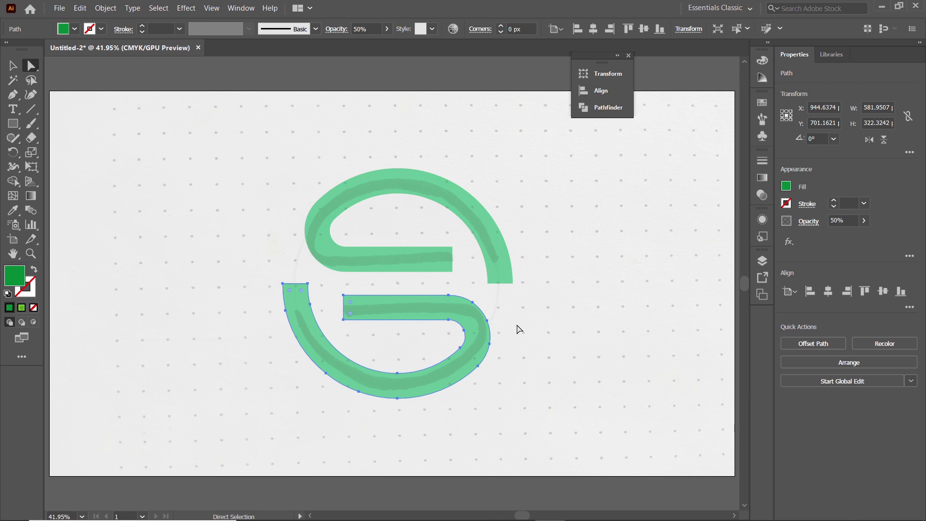
- Trim the lower S's left tip flat by subtracting a rectangle with Pathfinder Minus Front
click(13, 123)
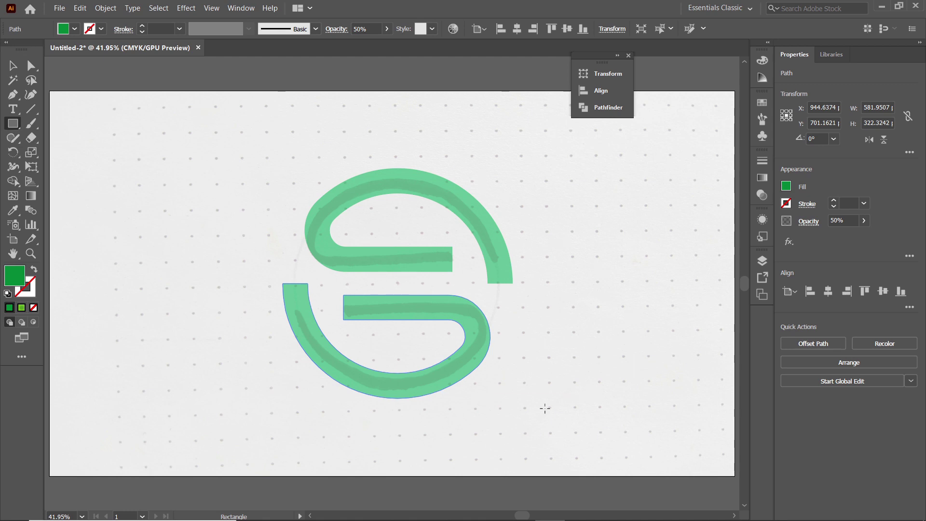
drag(344, 295, 236, 278)
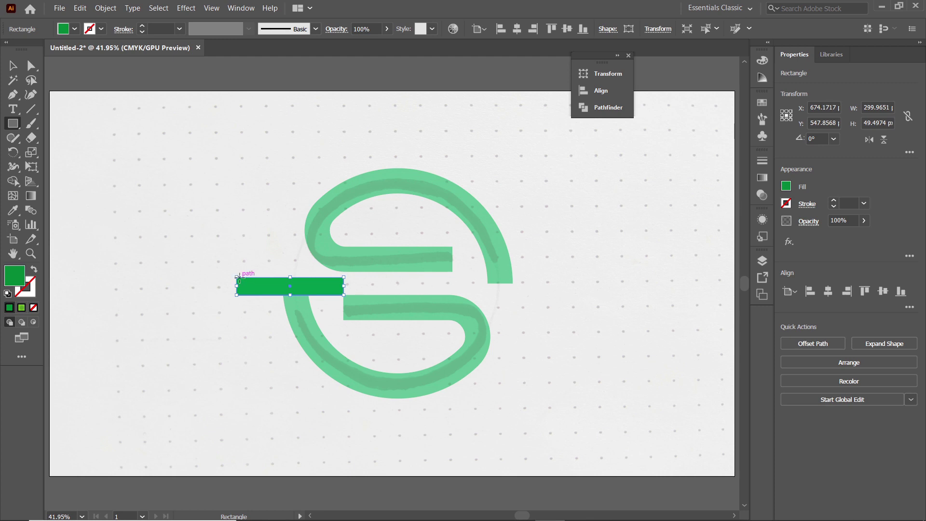
click(13, 65)
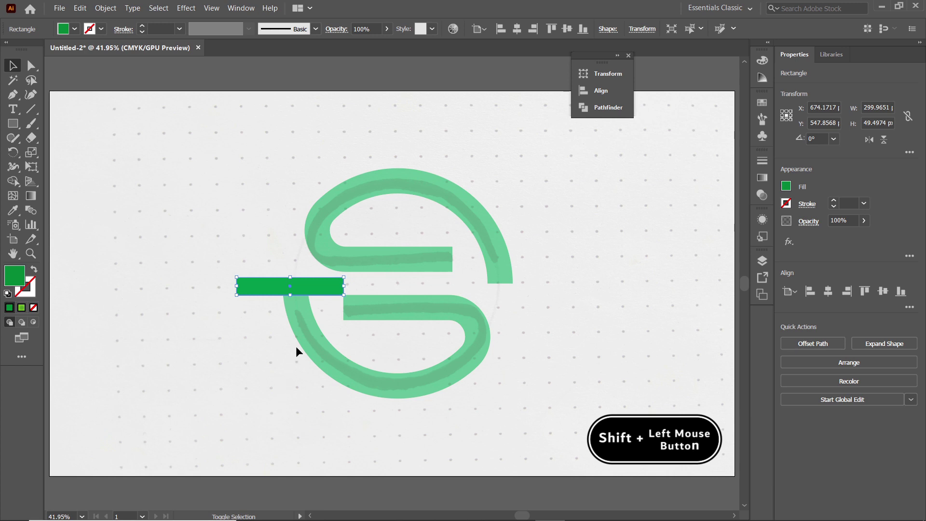
shift+click(310, 342)
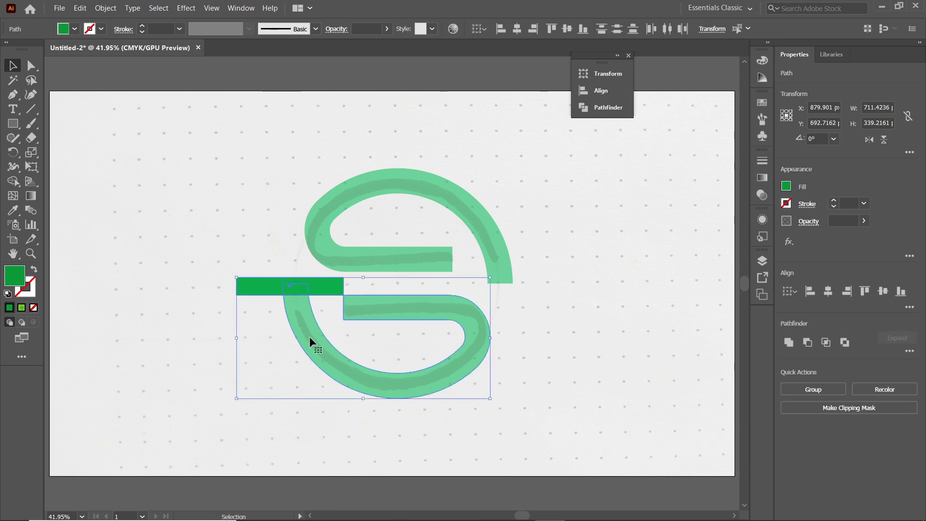
click(241, 8)
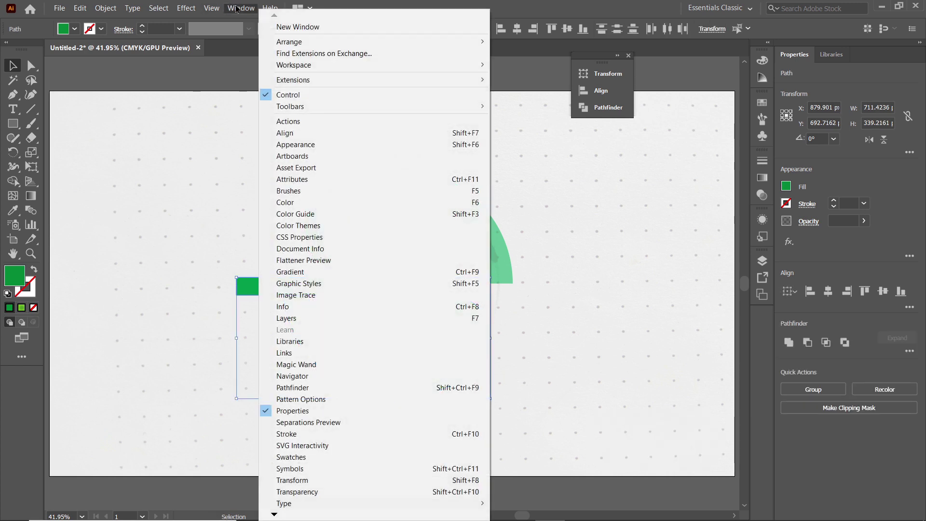
click(308, 388)
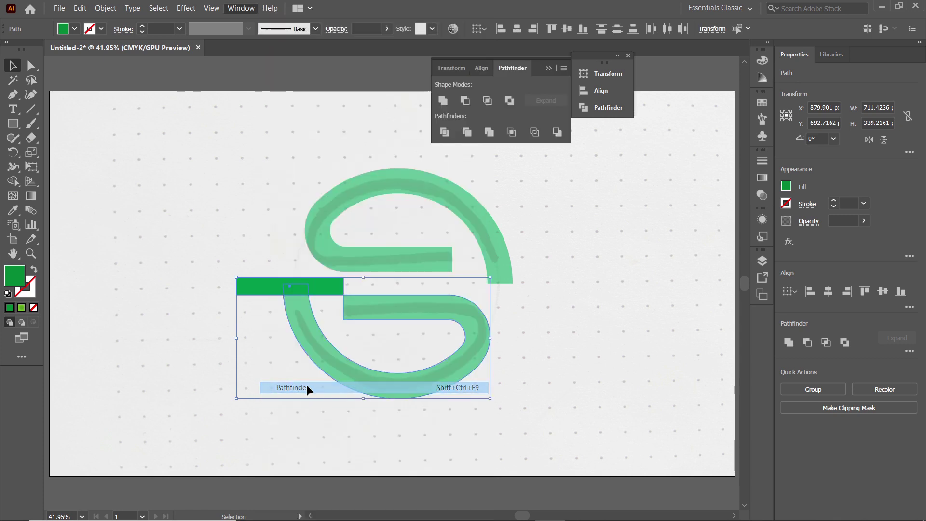
click(465, 101)
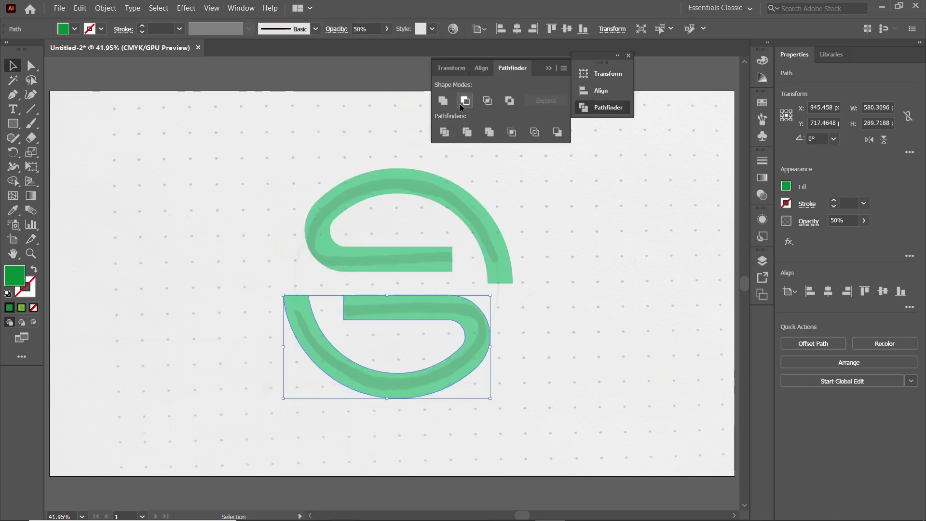
click(12, 124)
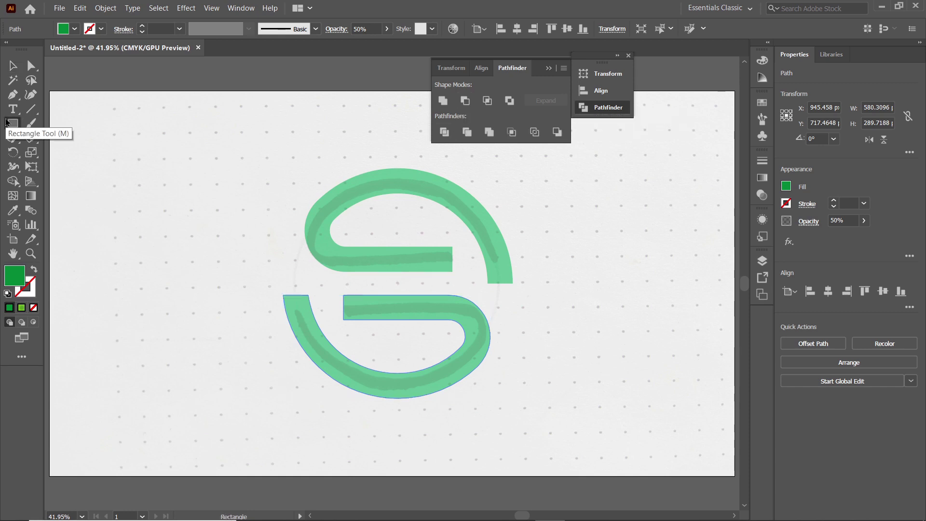
- Cut the upper S's right tip flat by subtracting a small rectangle with Minus Front
drag(452, 271, 549, 289)
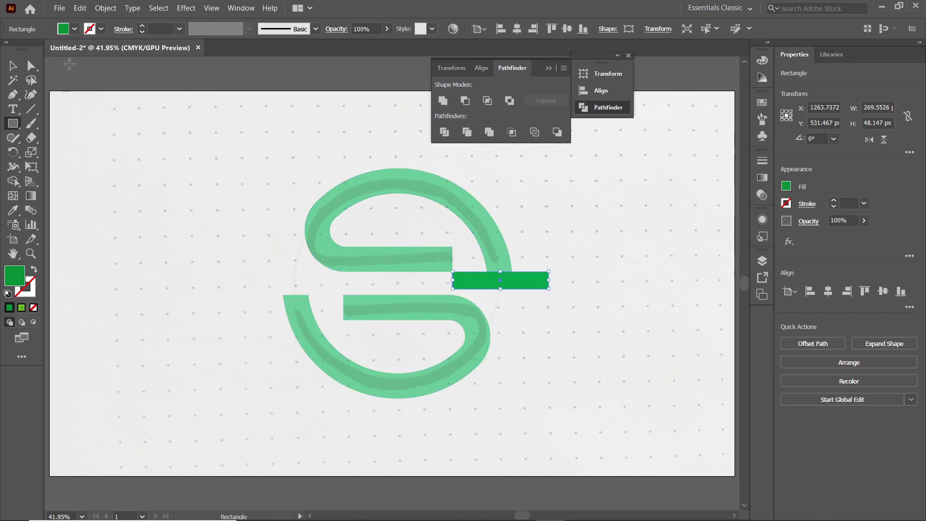
click(13, 65)
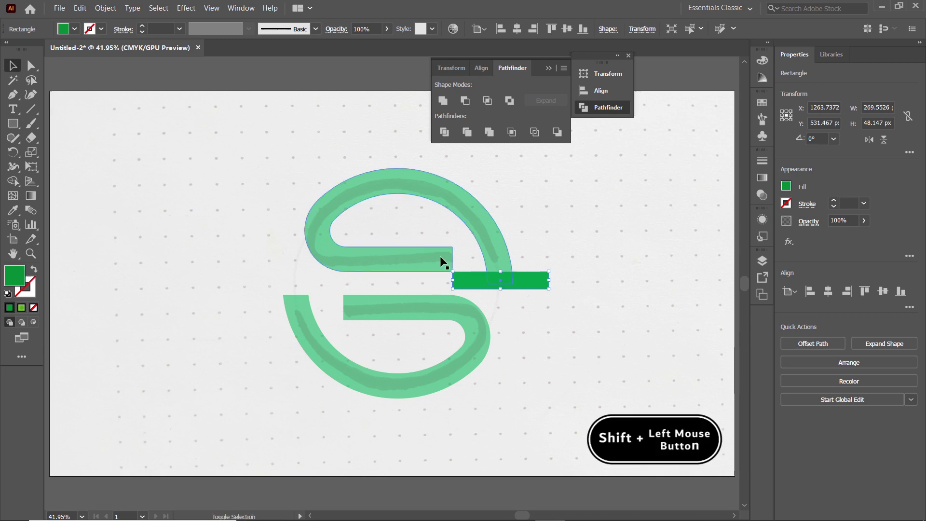
shift+click(444, 192)
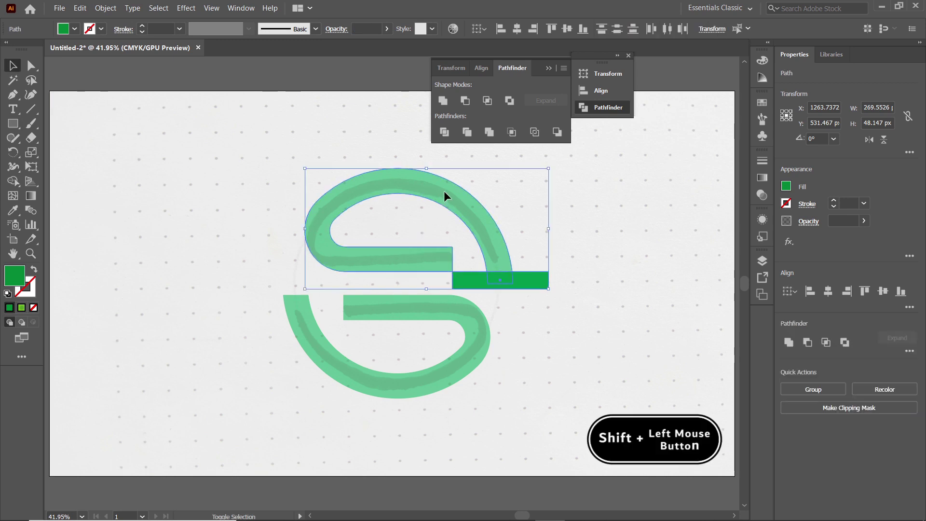
click(466, 102)
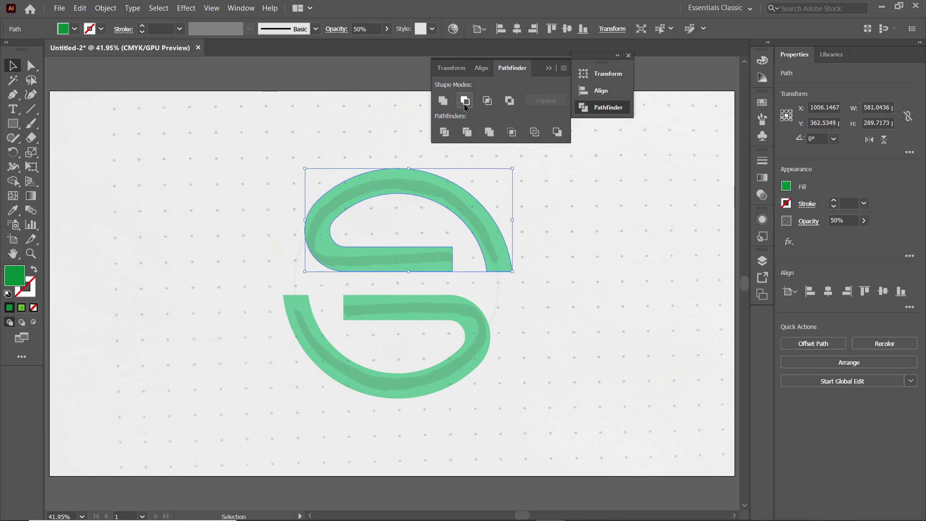
click(31, 66)
- Select the inner-end corner anchors of both S halves to round them to a 70 px radius
drag(464, 240, 408, 285)
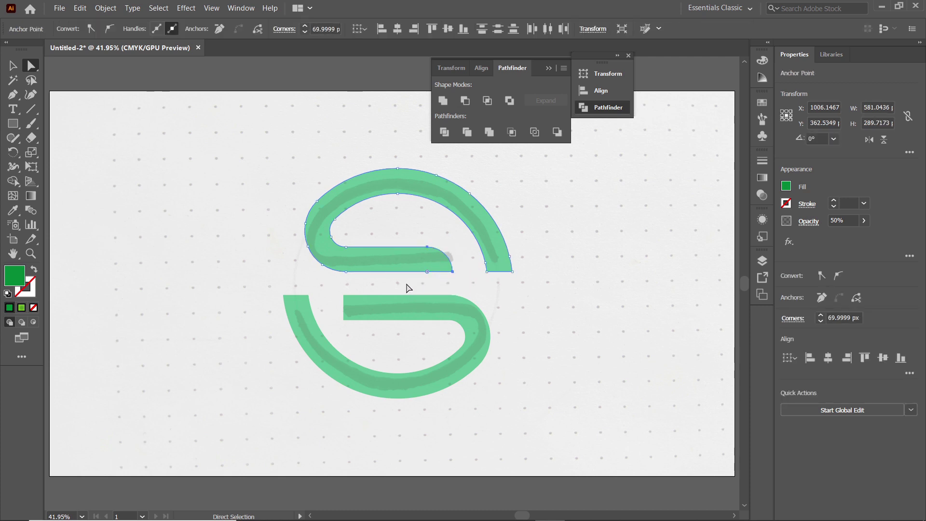
click(440, 305)
drag(336, 328, 400, 297)
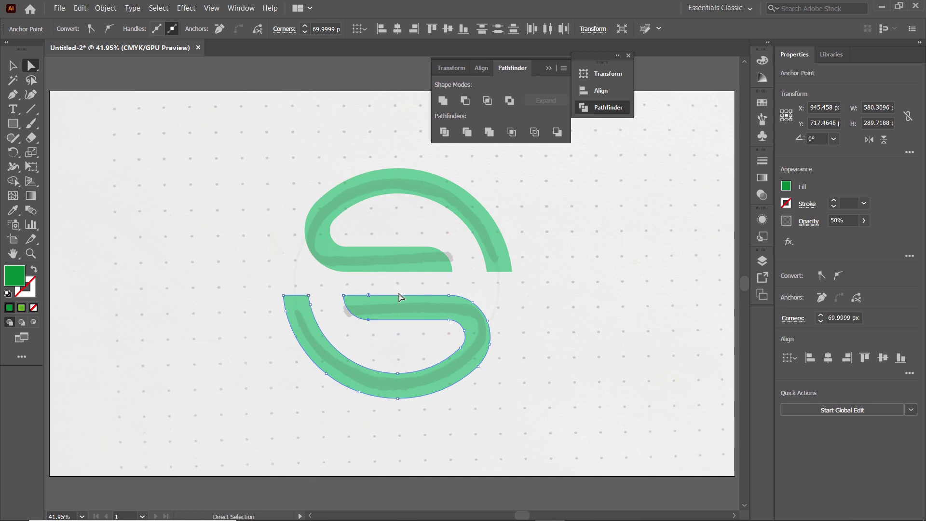
drag(250, 144, 443, 400)
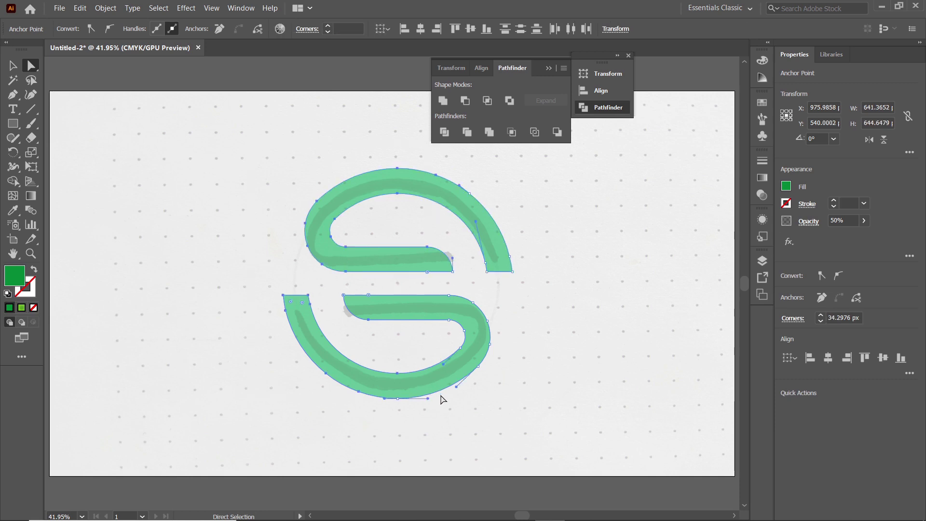
click(240, 9)
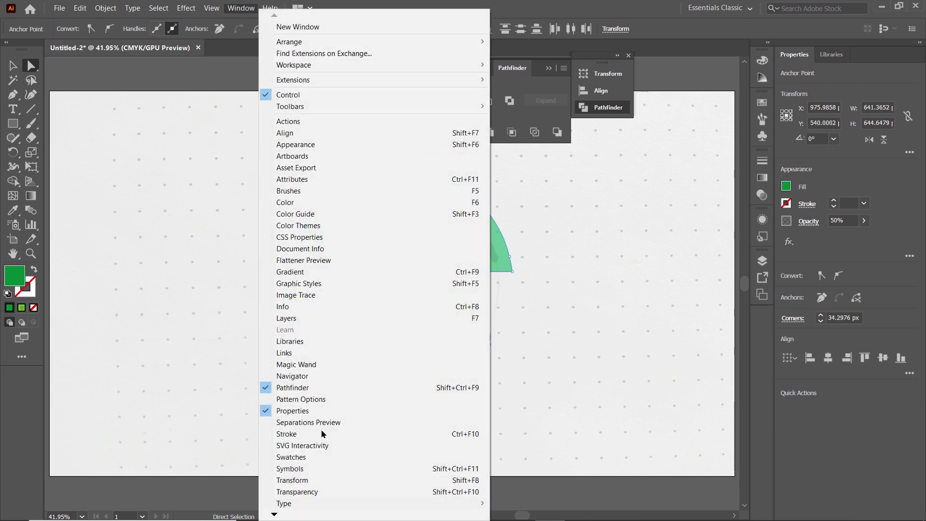
- Raise both S halves to 100% opacity and group them into one object
click(328, 492)
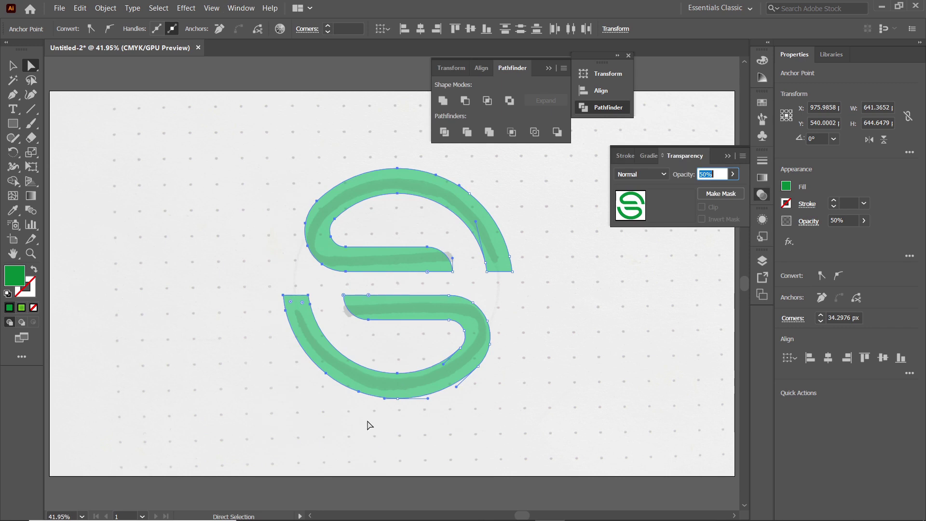
click(733, 174)
drag(708, 189, 735, 189)
click(809, 191)
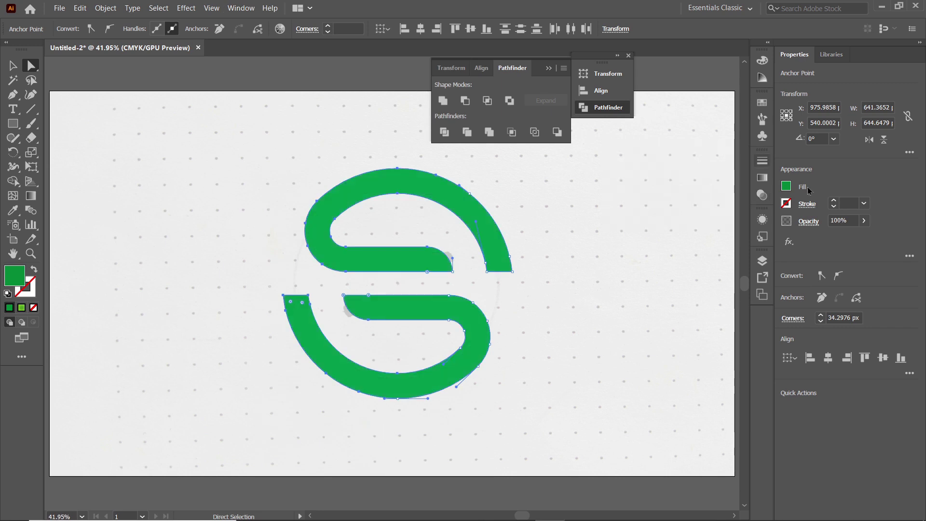
right_click(377, 258)
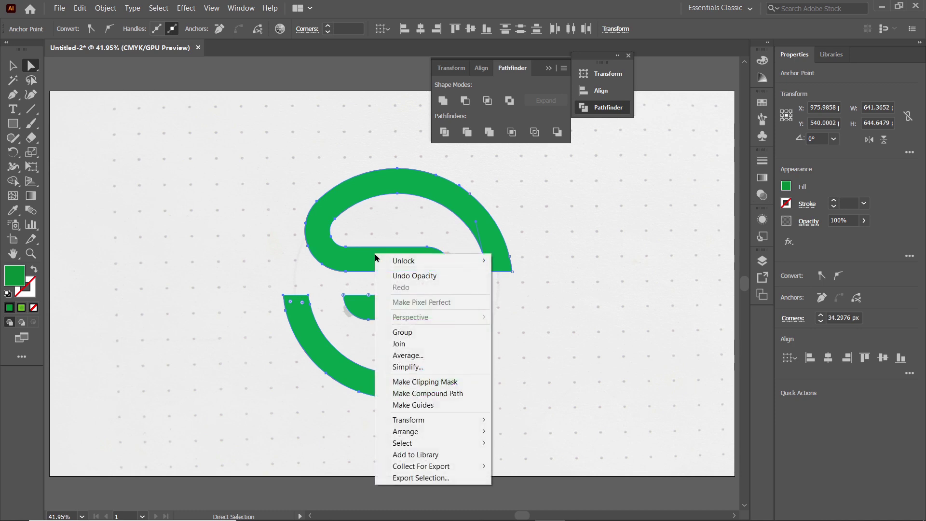
click(414, 333)
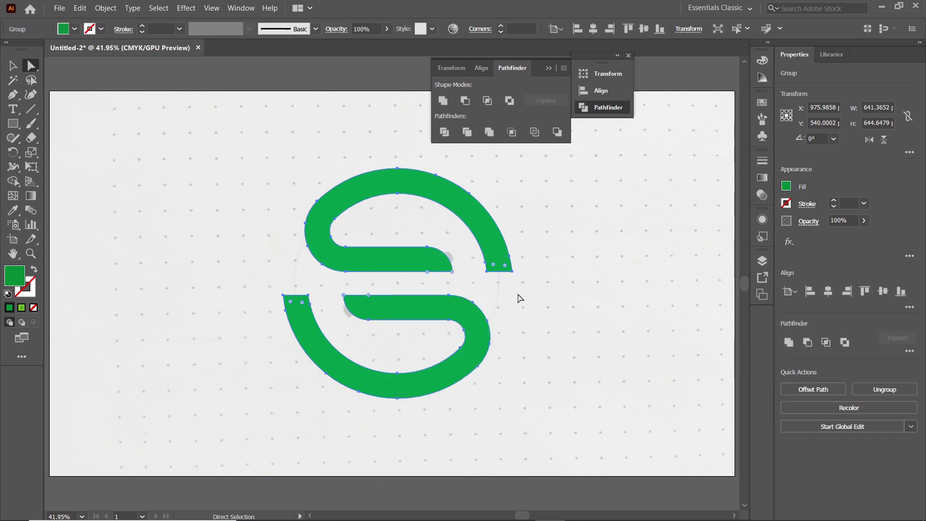
- Rotate the grouped S logo by 30°
double_click(13, 153)
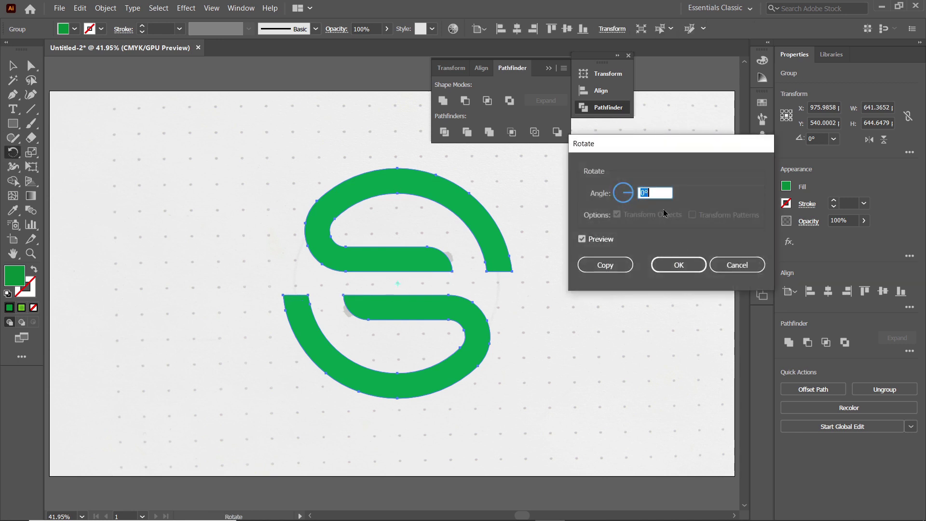
text(30)
click(679, 265)
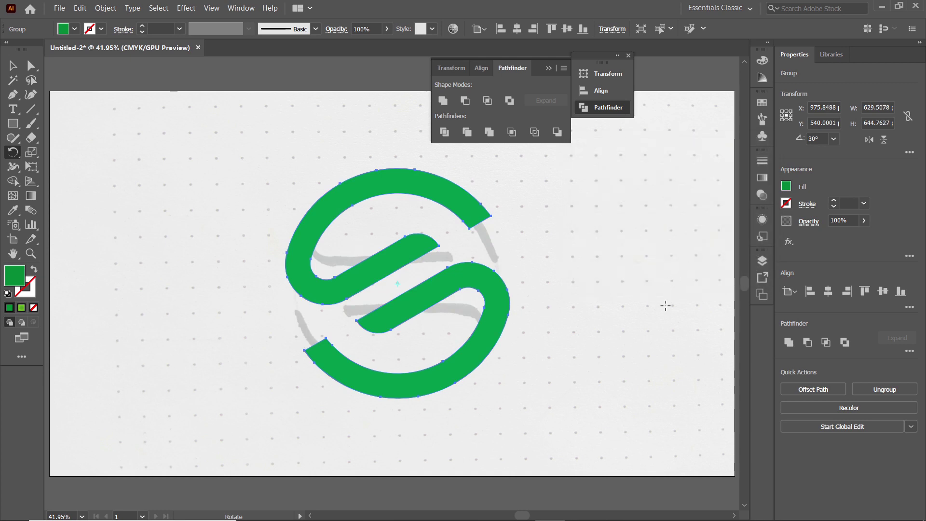
- Hide the linked sketch image layer in the Layers panel
click(226, 8)
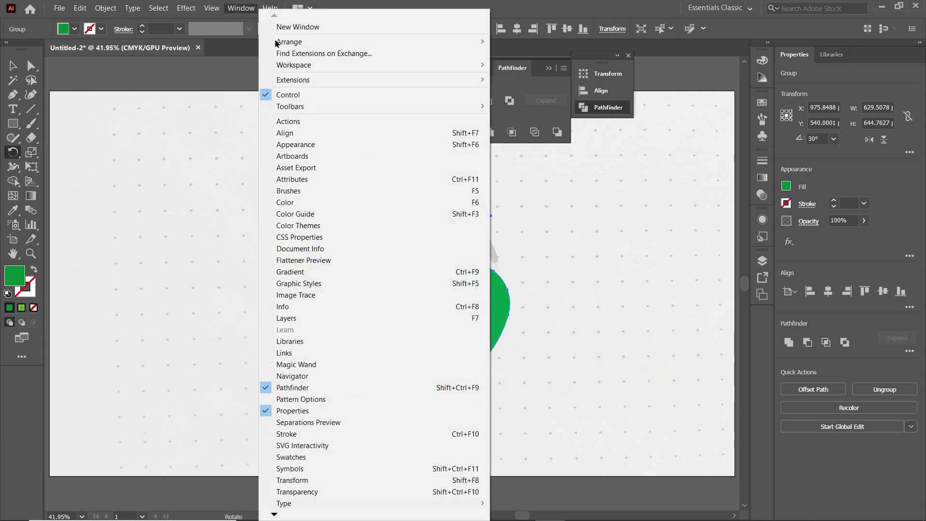
click(302, 318)
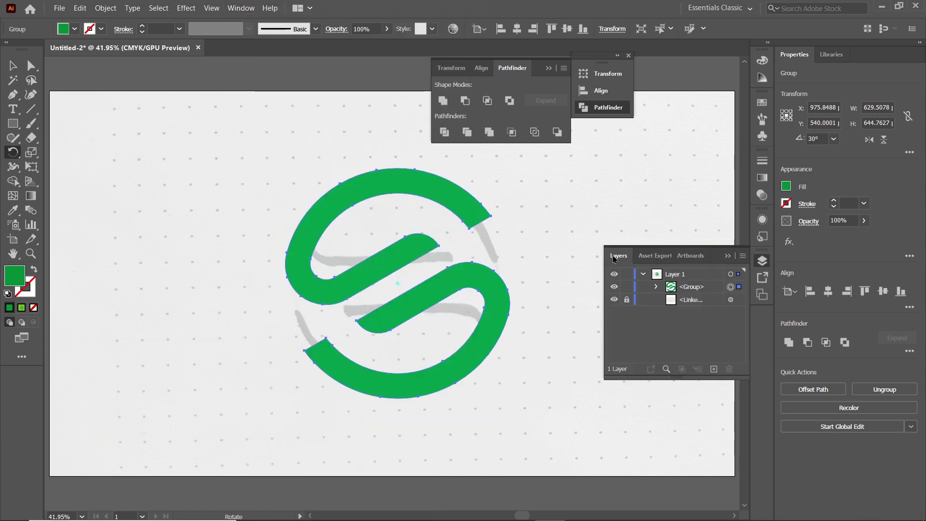
click(678, 302)
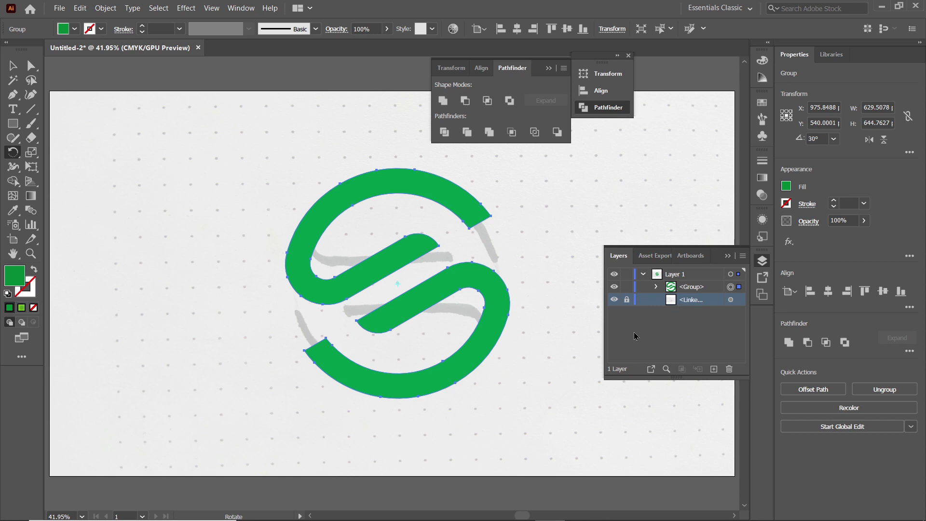
click(614, 300)
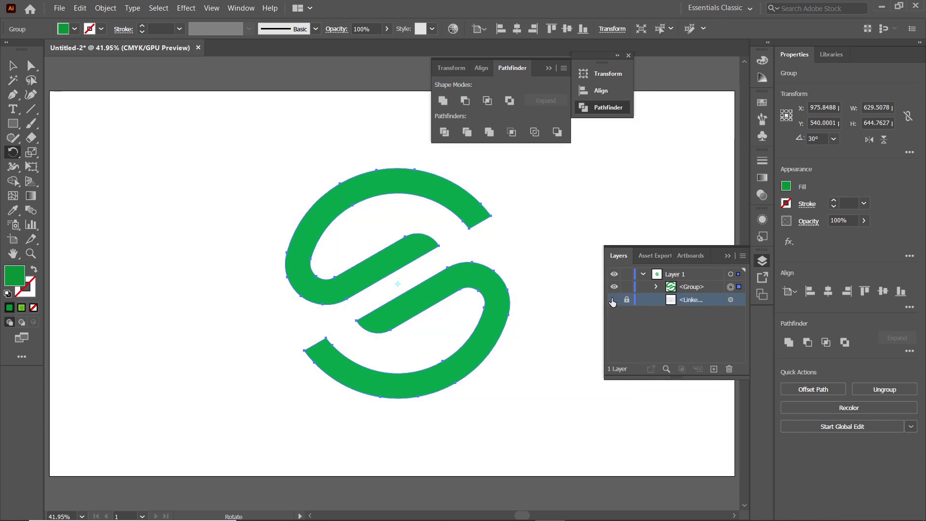